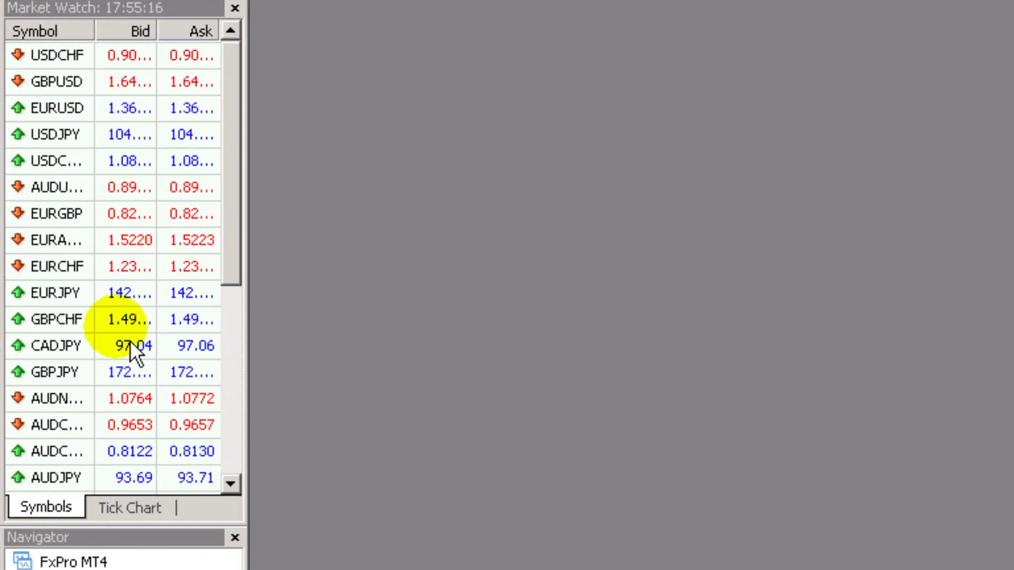
- Open a GBPCHF chart, maximize it, switch it to the daily timeframe and zoom in on the candles
right_click(84, 331)
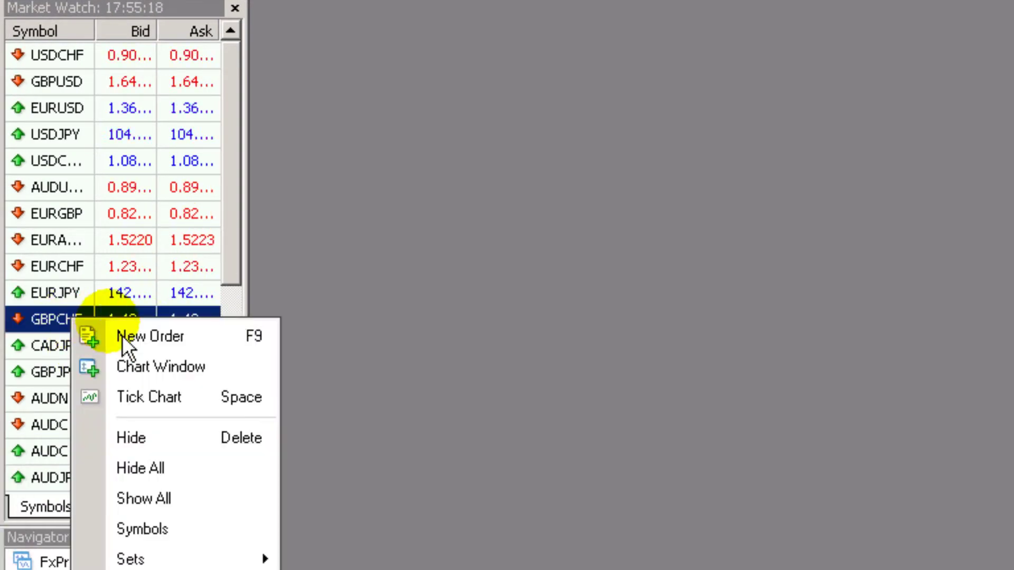
click(179, 373)
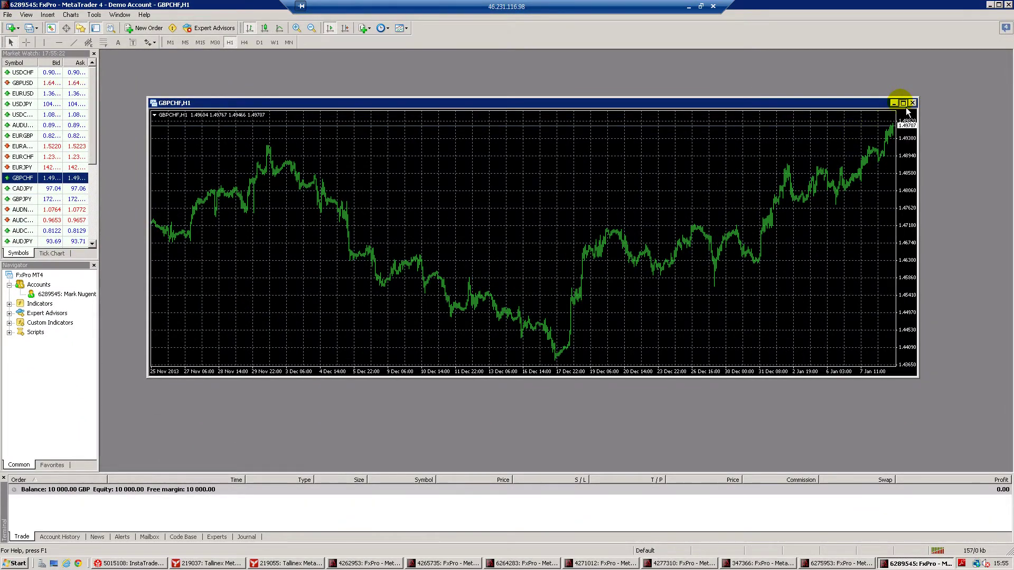
click(903, 103)
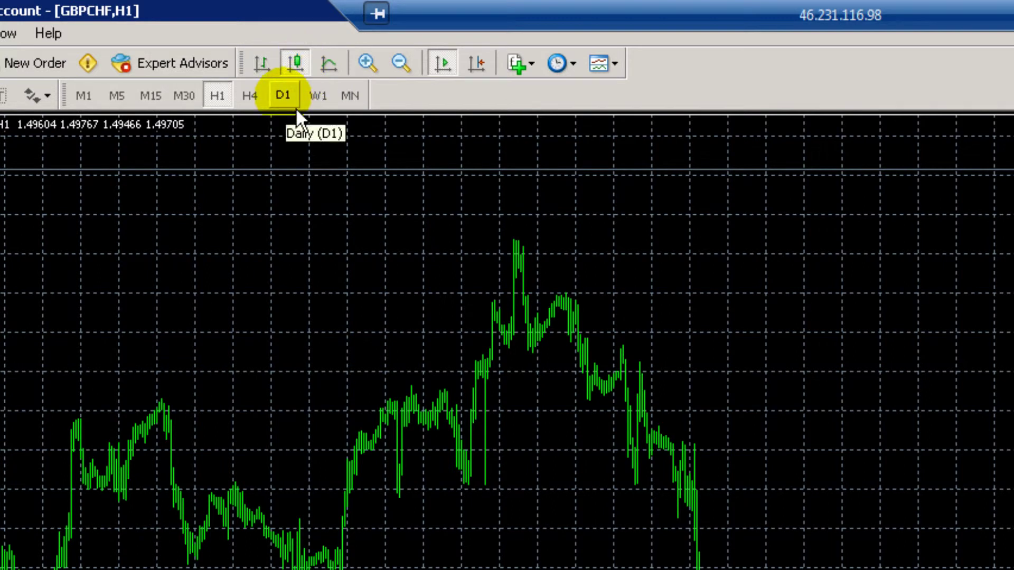
click(284, 96)
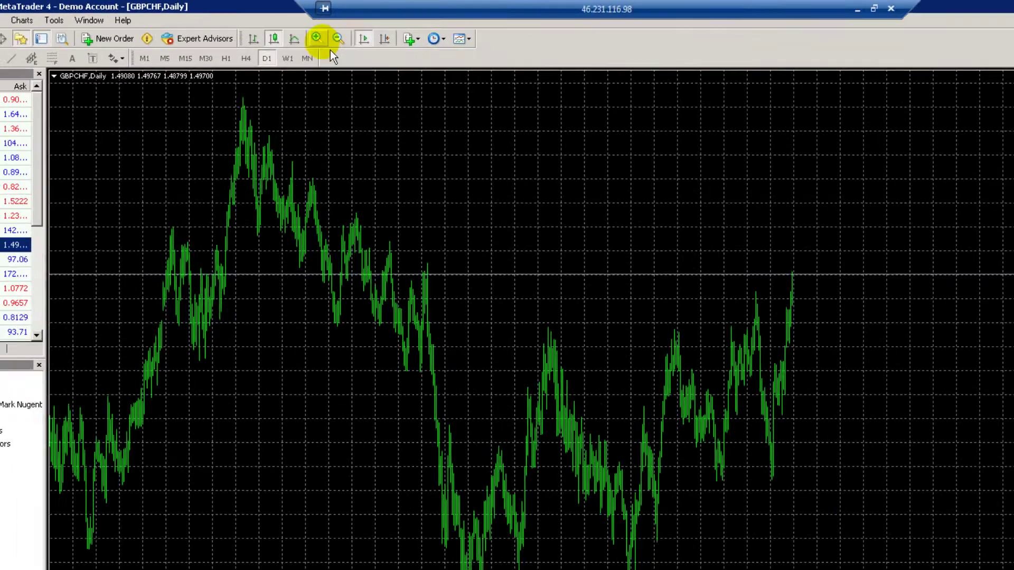
click(320, 40)
click(320, 40)
scroll(387, 215, up, 5)
- Hide the grid on the GBPCHF daily chart and expand the list of available expert advisors
right_click(389, 227)
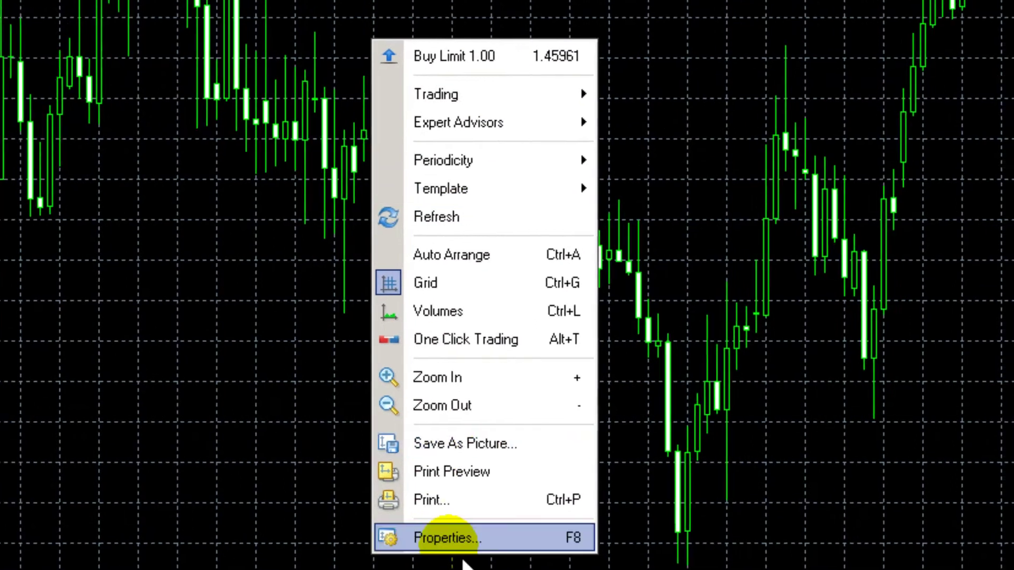
click(449, 539)
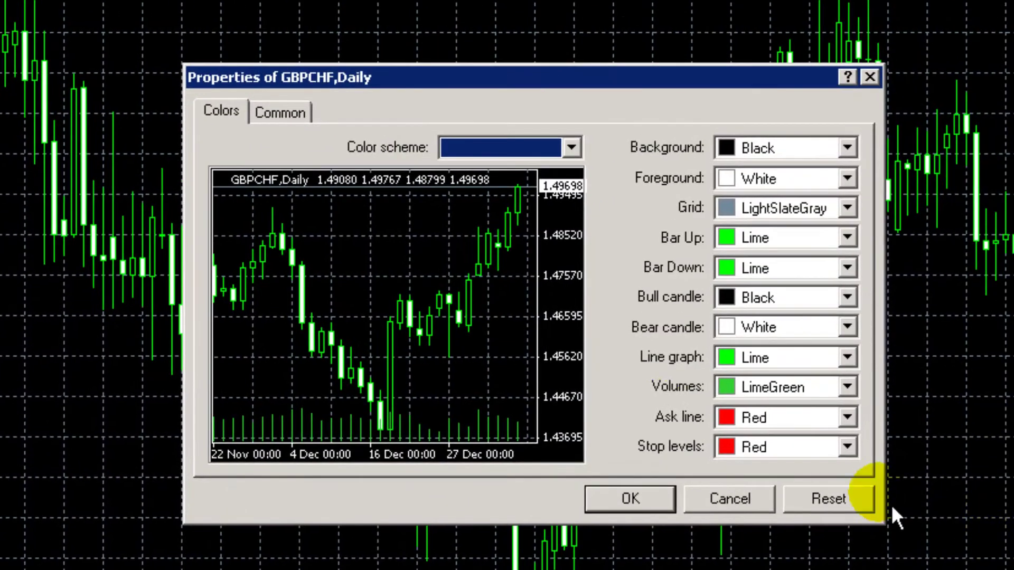
click(281, 118)
click(555, 364)
click(629, 499)
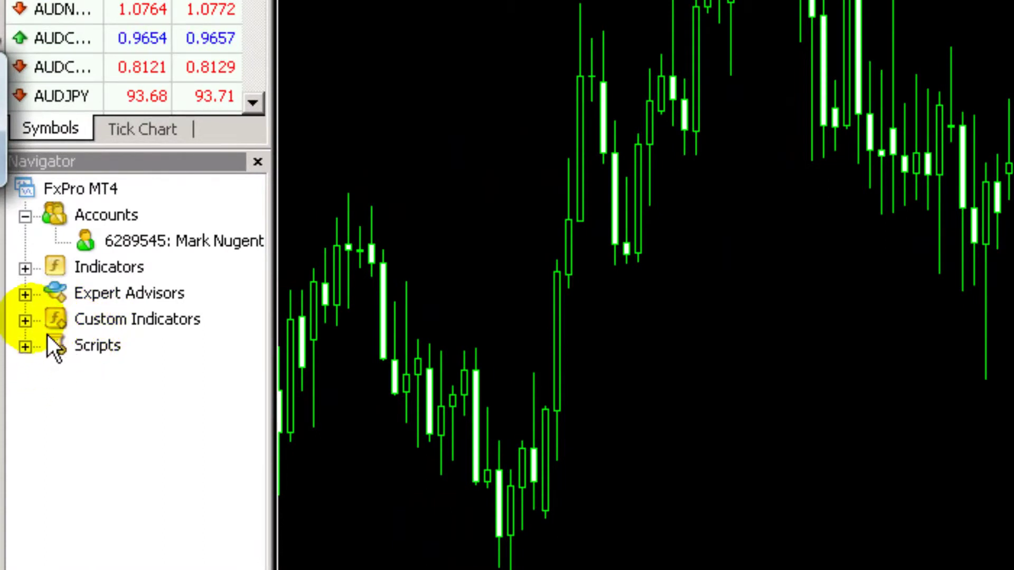
click(25, 294)
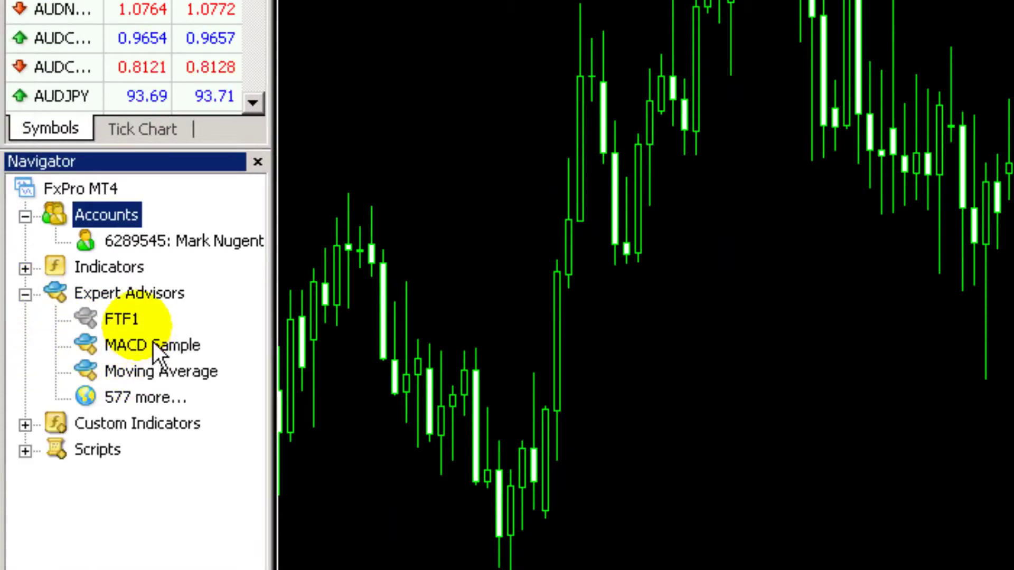
double_click(132, 322)
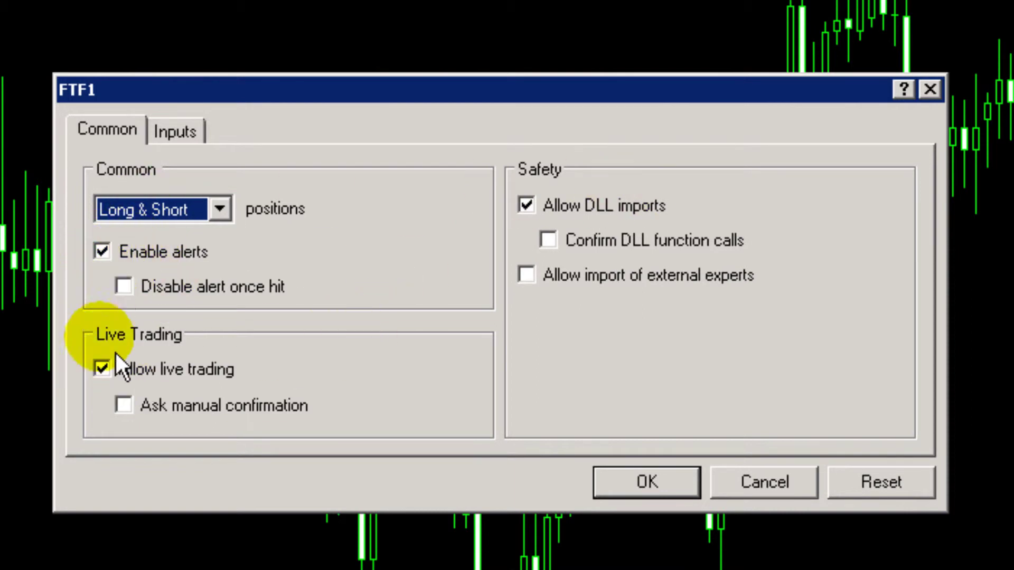
click(543, 288)
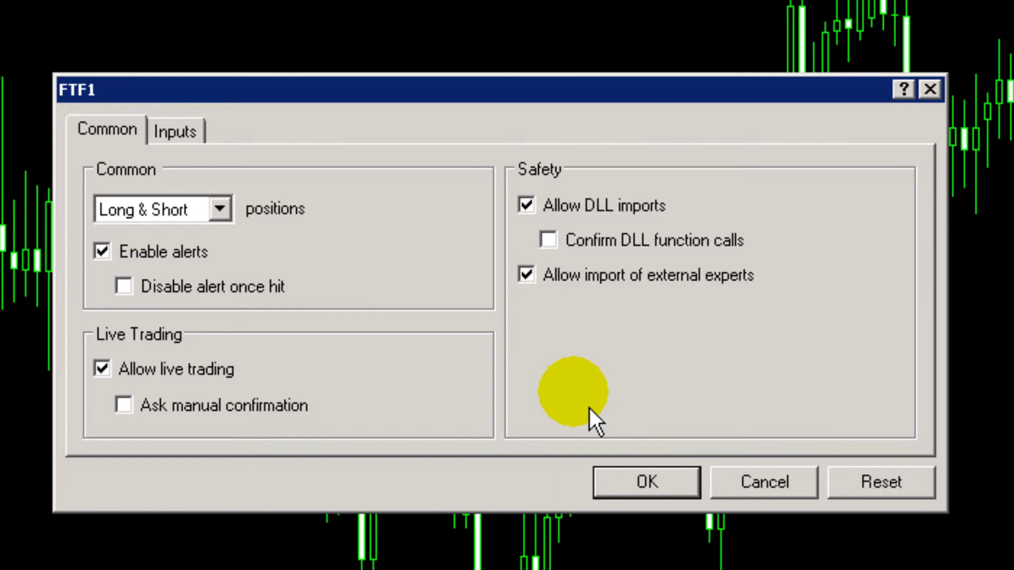
click(762, 495)
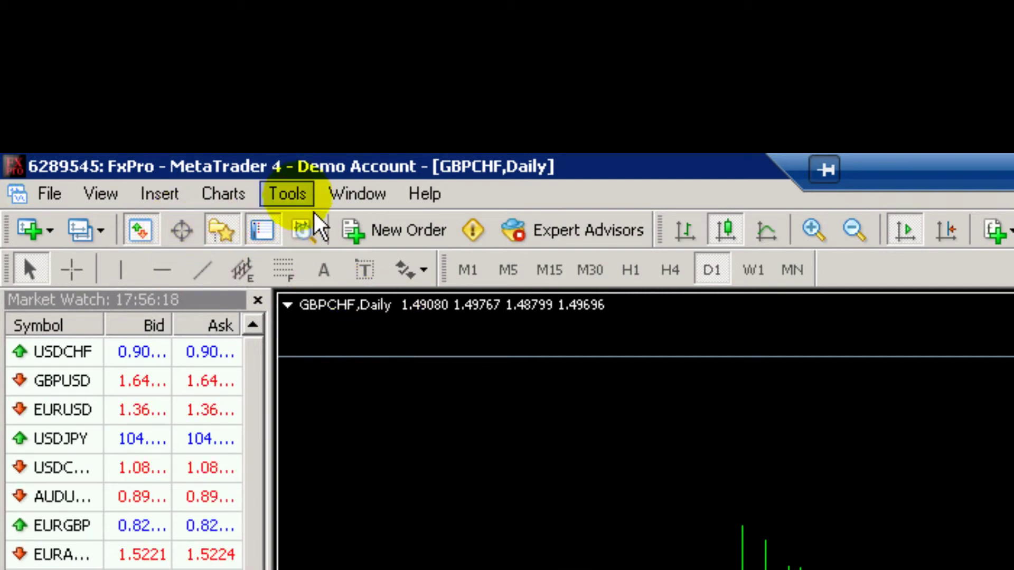
- In the global options, enable Expert Advisors and external experts imports, and stop disabling experts on account or profile changes
click(288, 193)
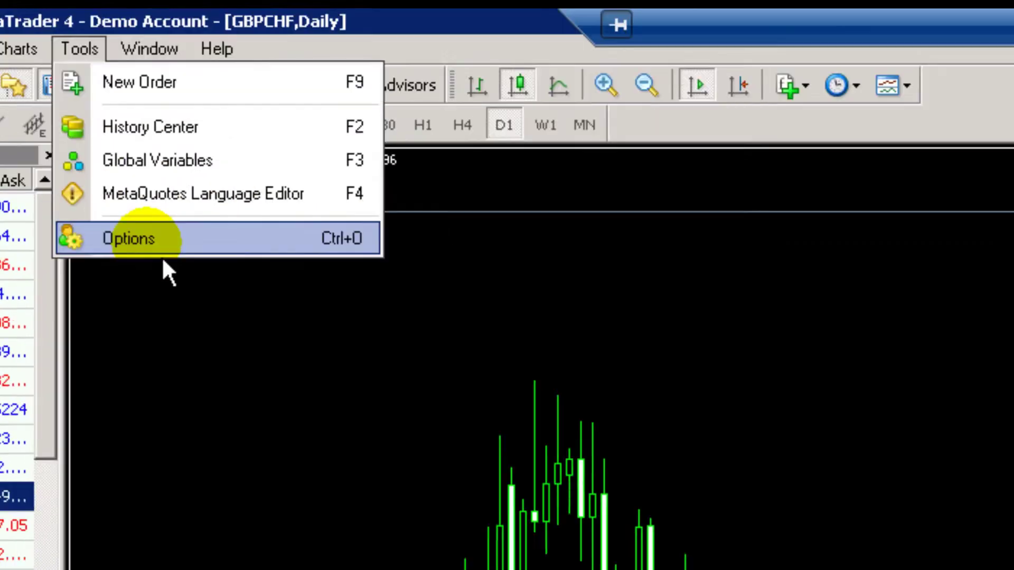
click(158, 248)
click(401, 105)
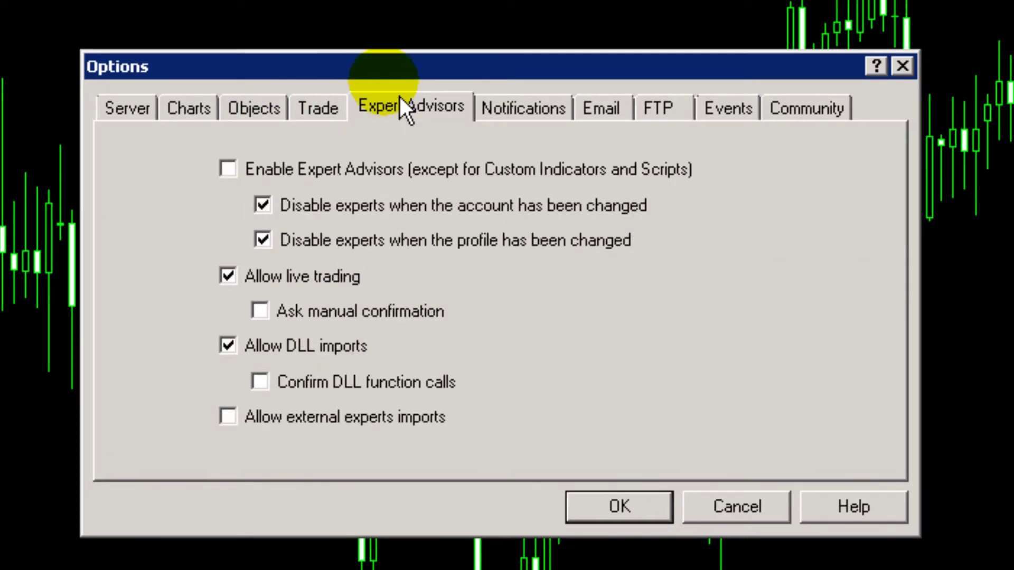
click(240, 178)
click(249, 428)
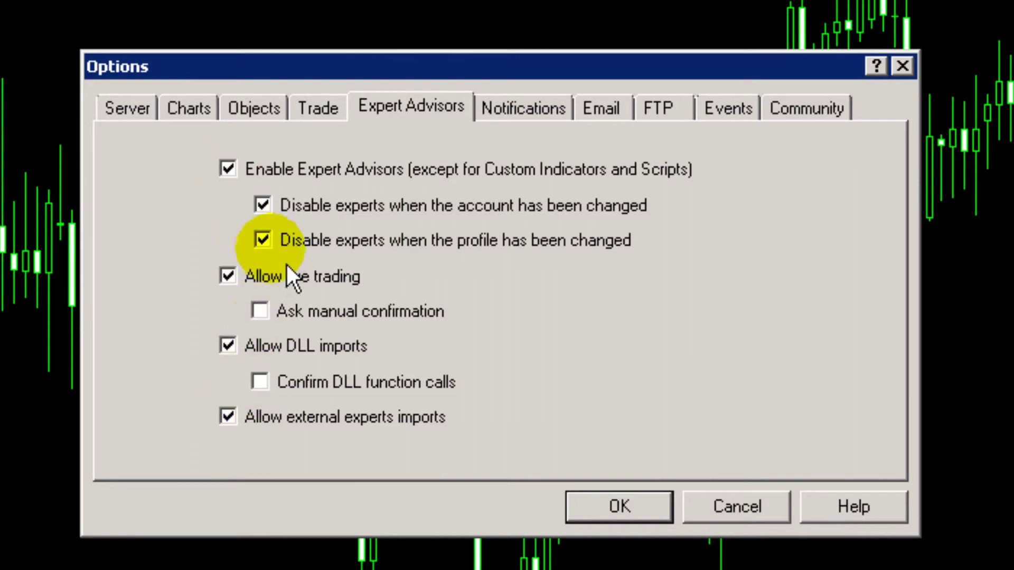
click(279, 213)
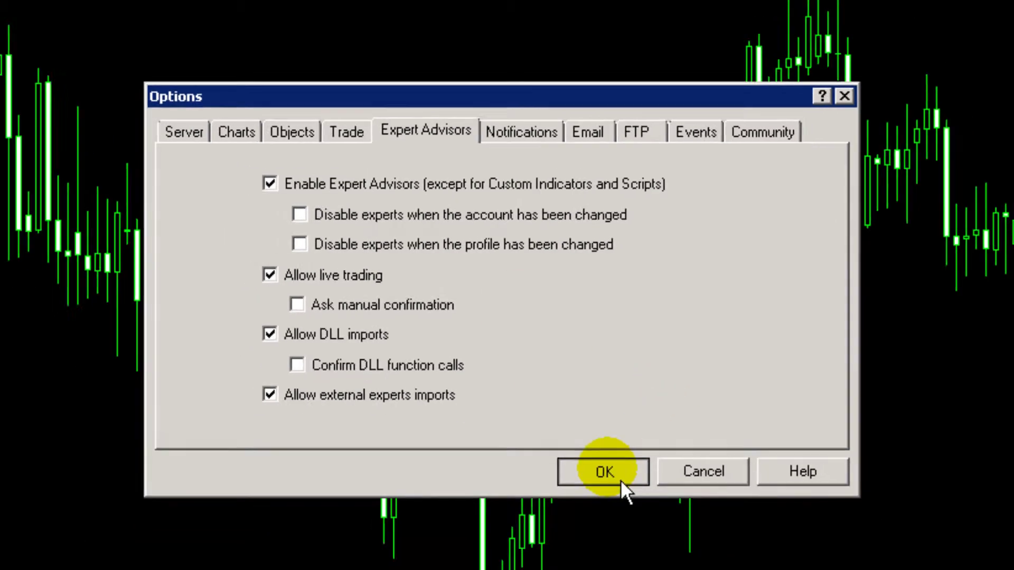
click(621, 481)
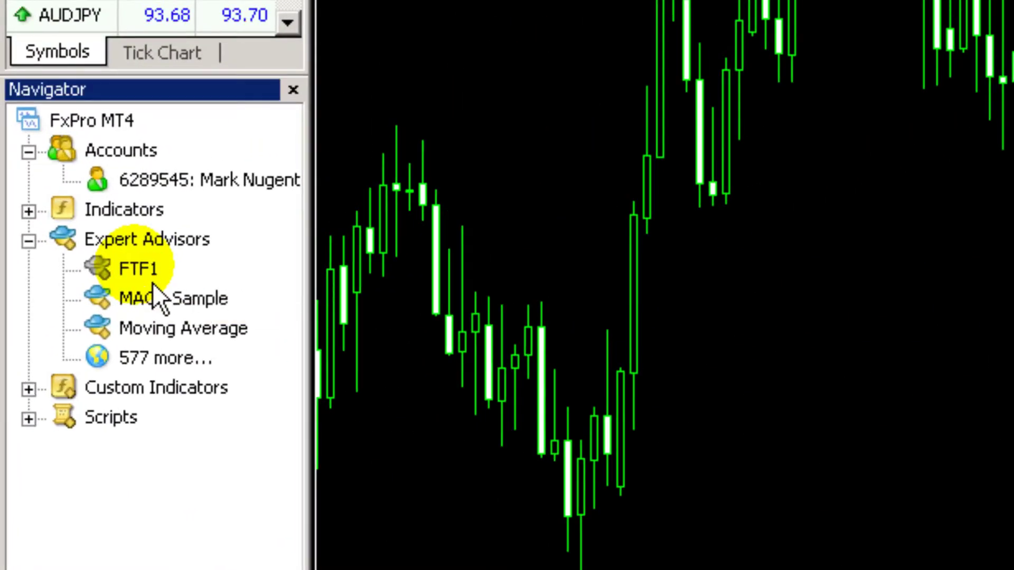
- Start attaching the FTF1 expert advisor to the GBPCHF chart and set its MagicNumber to 6
double_click(150, 275)
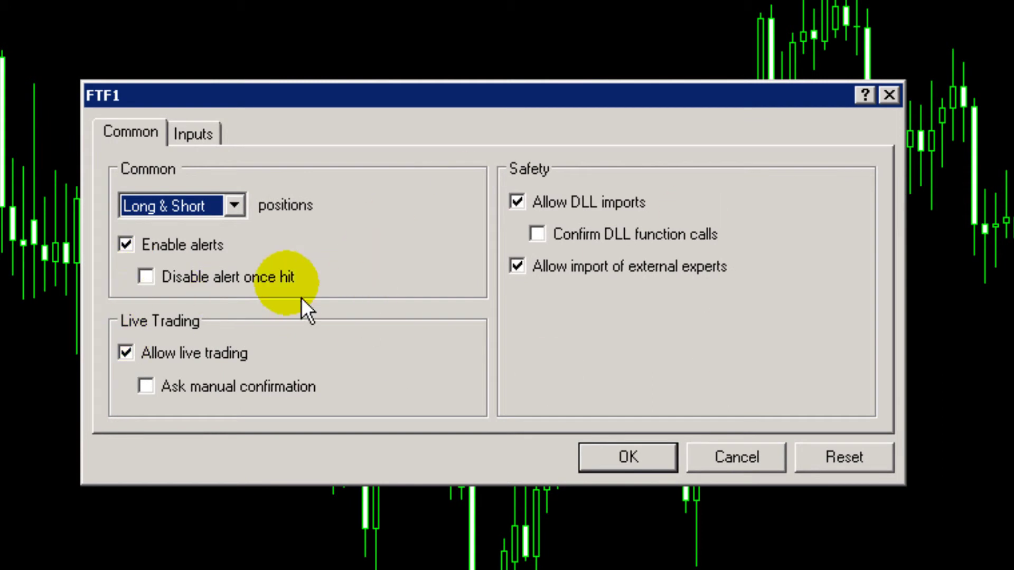
click(206, 145)
drag(727, 244, 741, 205)
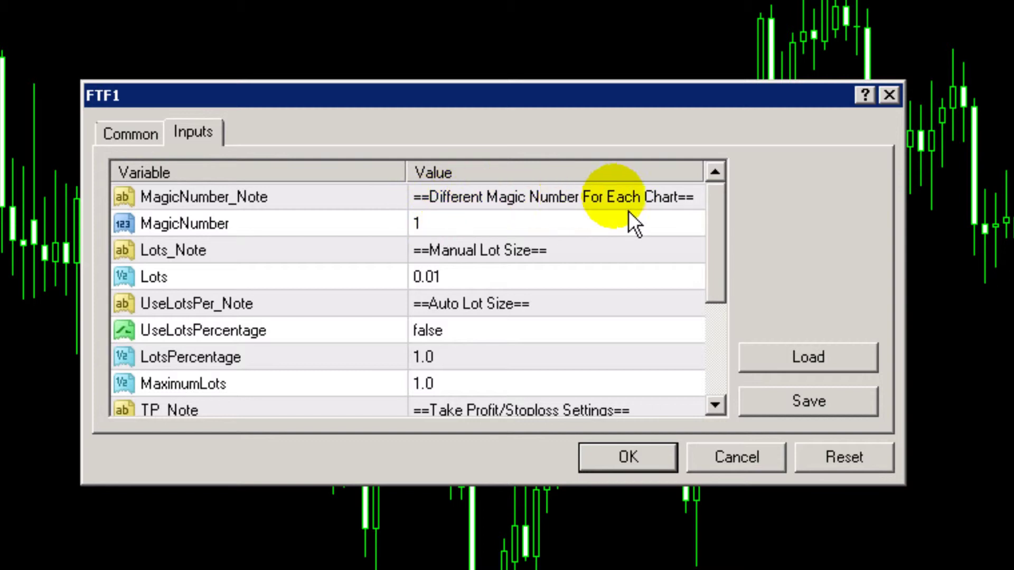
double_click(564, 208)
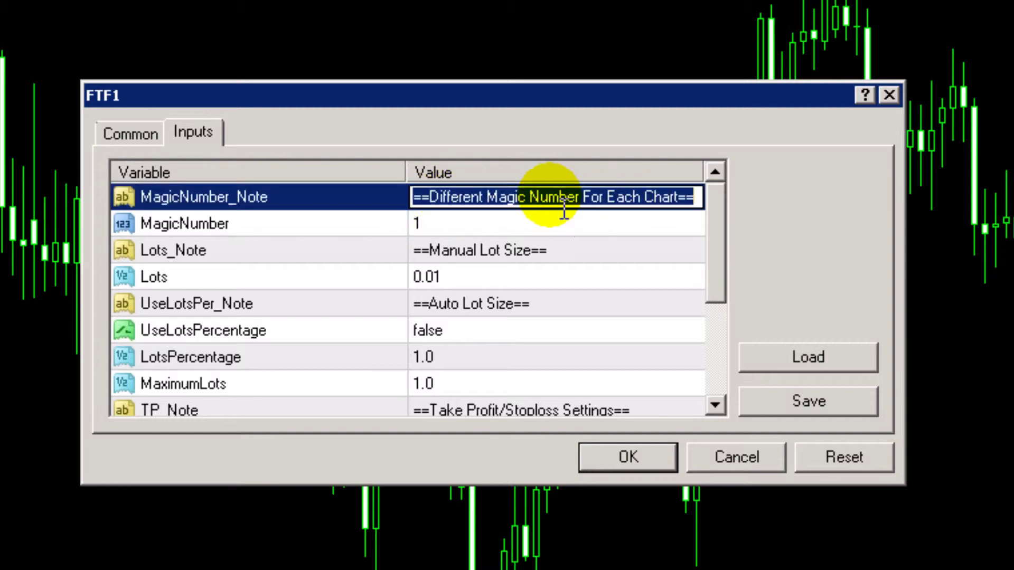
click(558, 203)
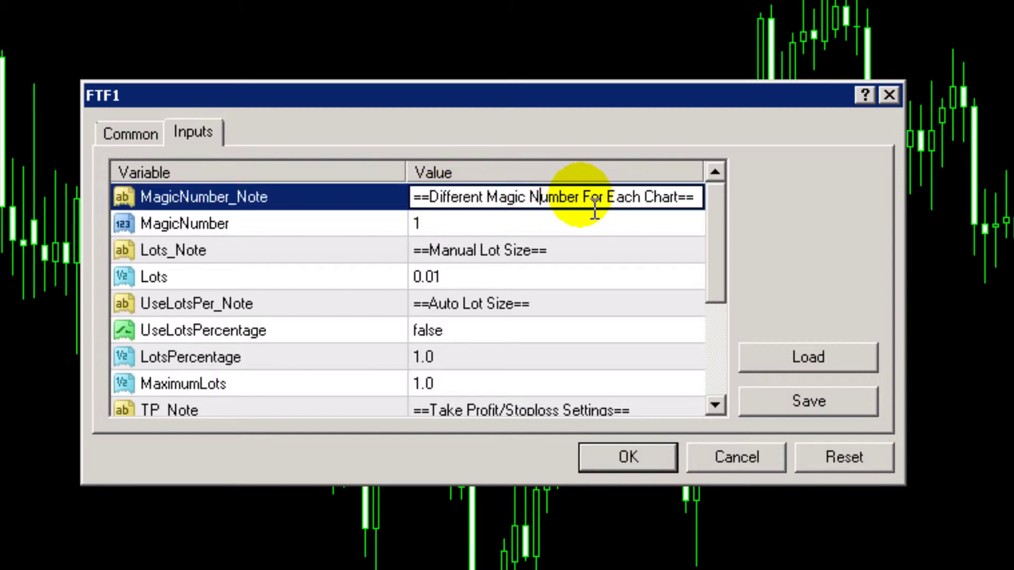
click(550, 235)
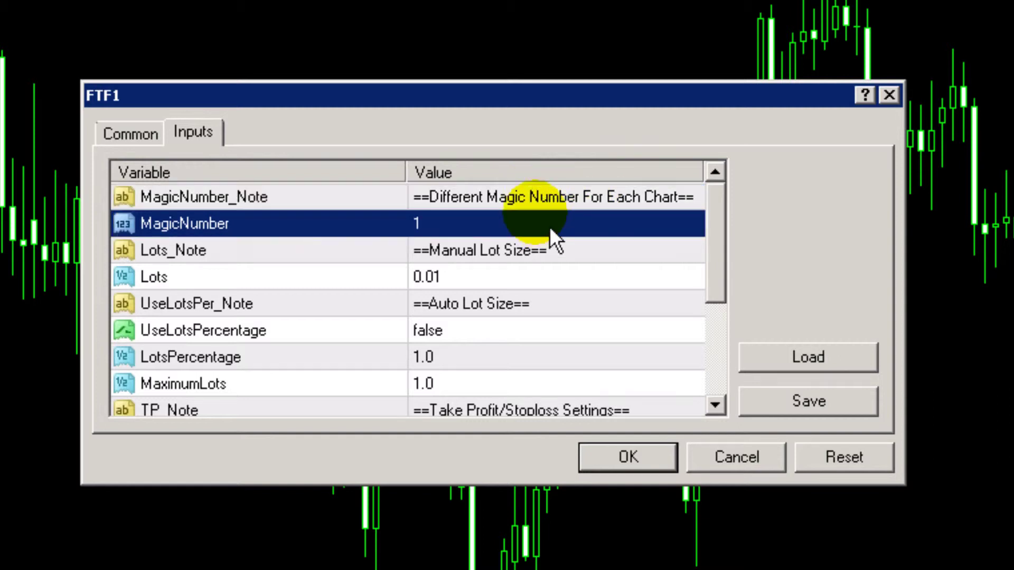
click(550, 207)
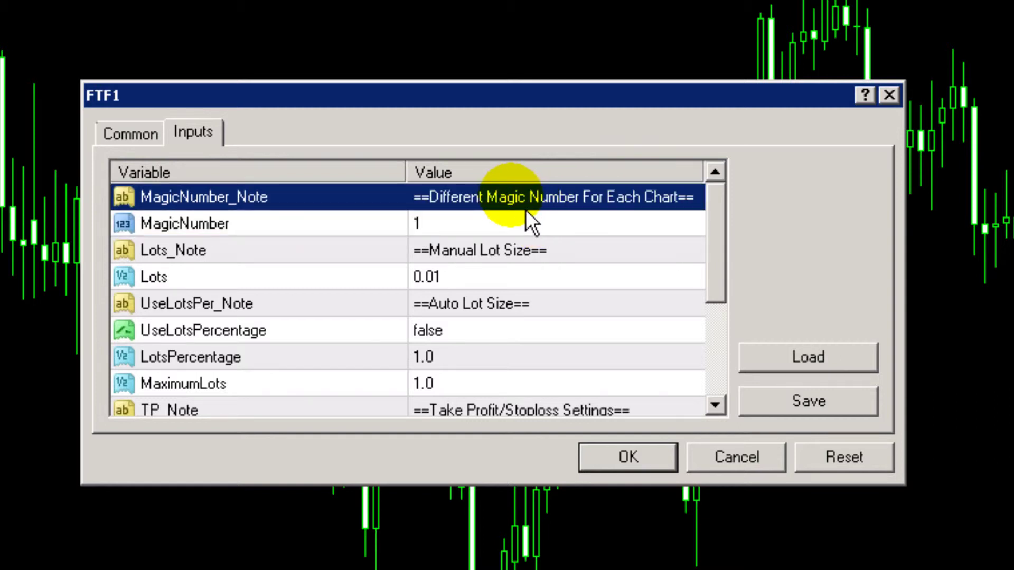
click(318, 236)
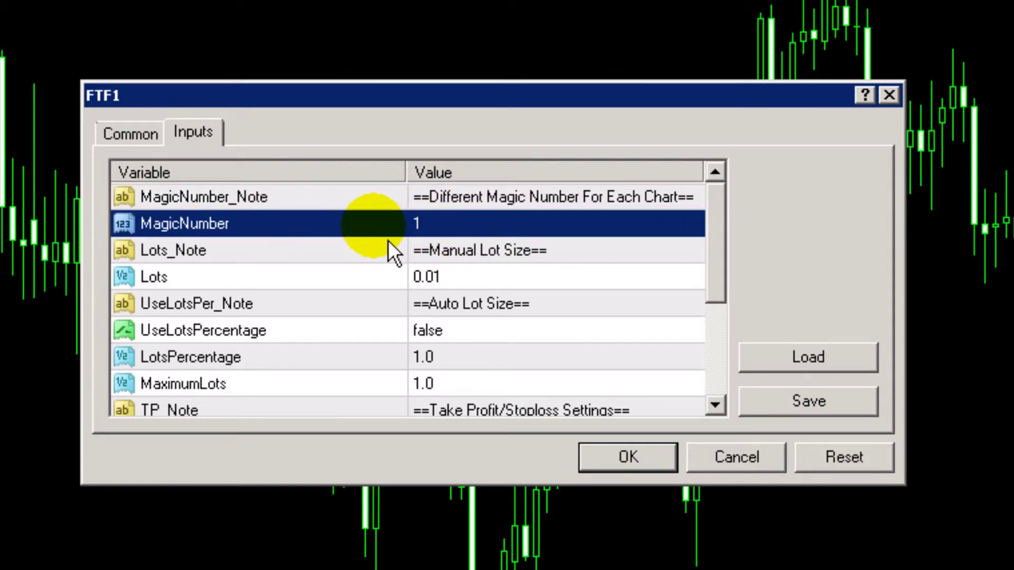
click(461, 235)
text(6)
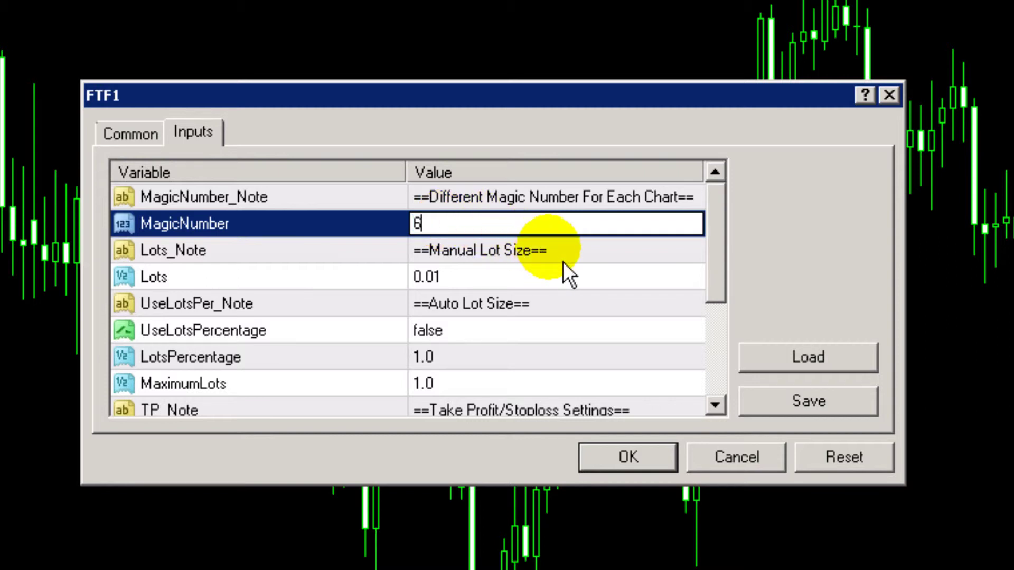
click(377, 262)
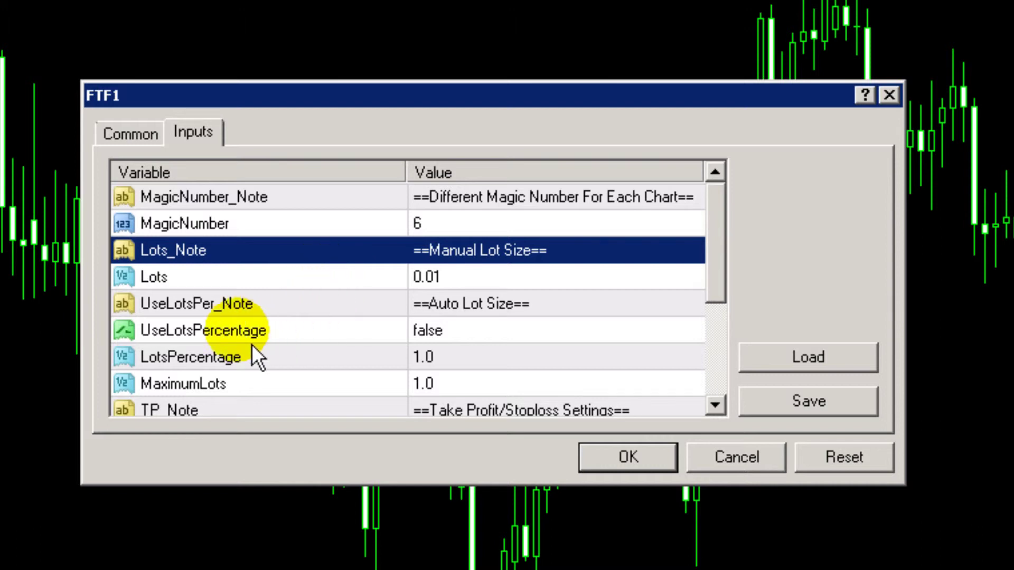
- Turn on automatic lot sizing for FTF1 by setting UseLotsPercentage to true
click(477, 342)
click(477, 330)
key(Down)
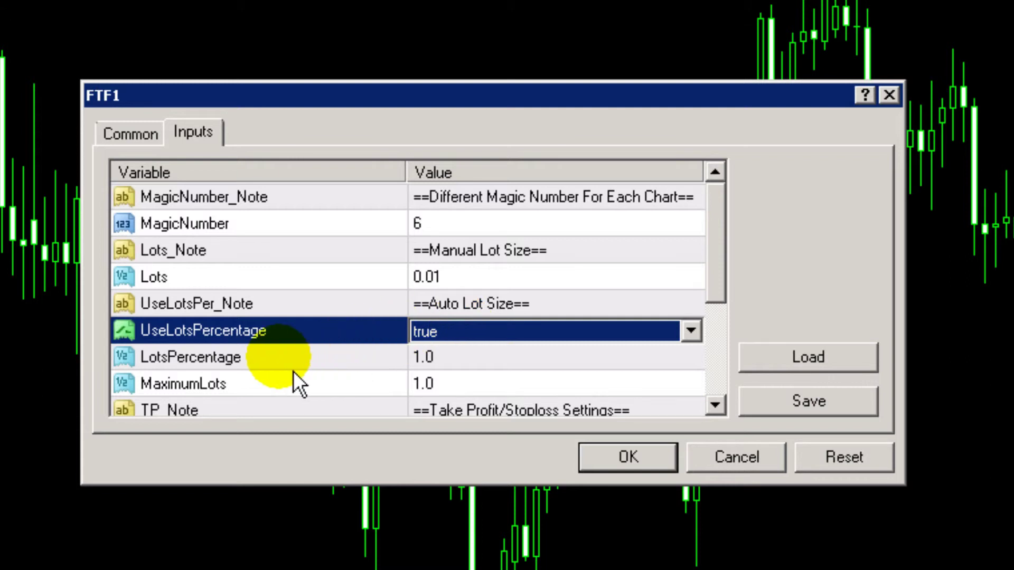
click(472, 369)
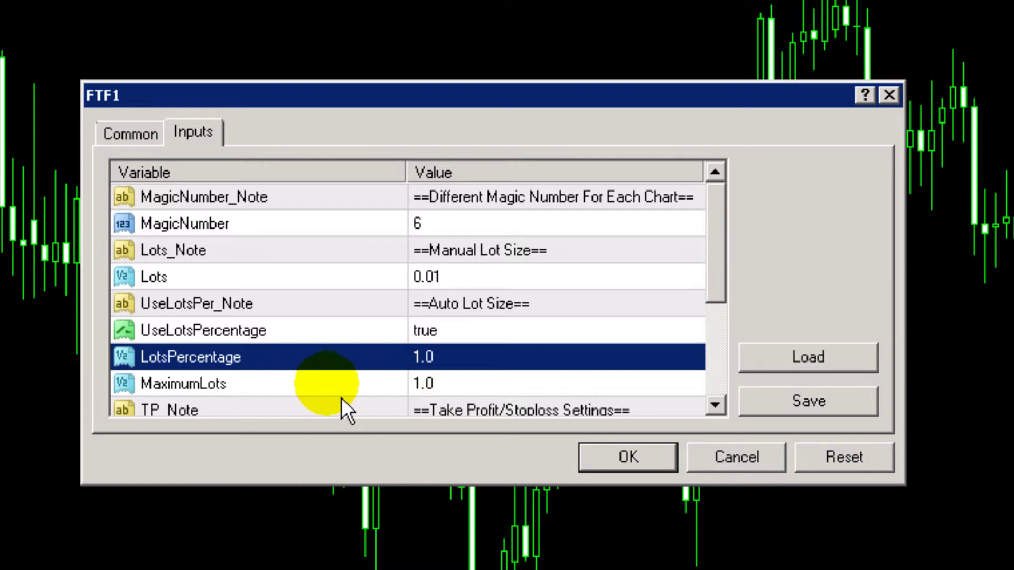
- Change the FTF1 chart text color to Red
scroll(733, 413, down, 3)
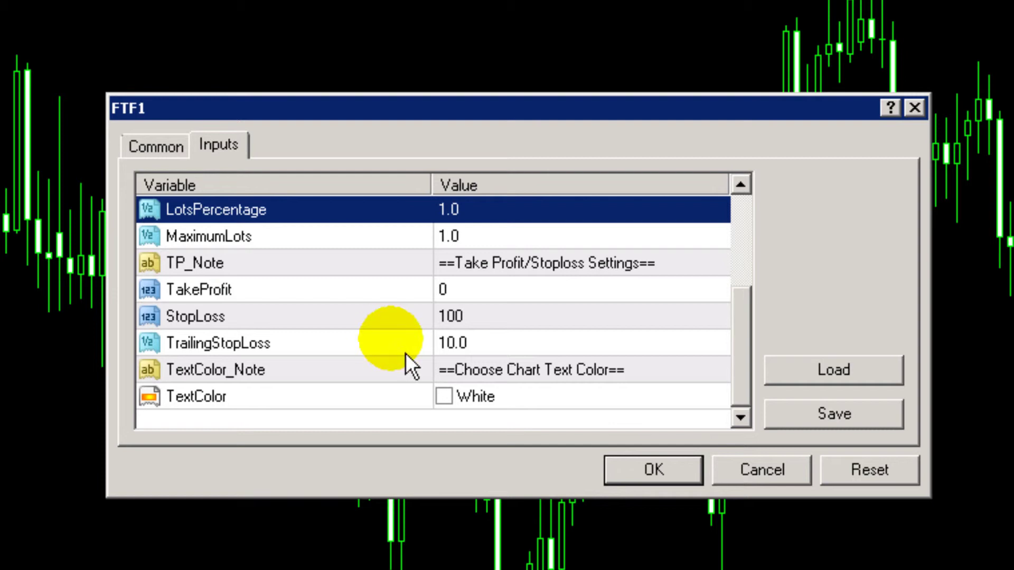
double_click(523, 409)
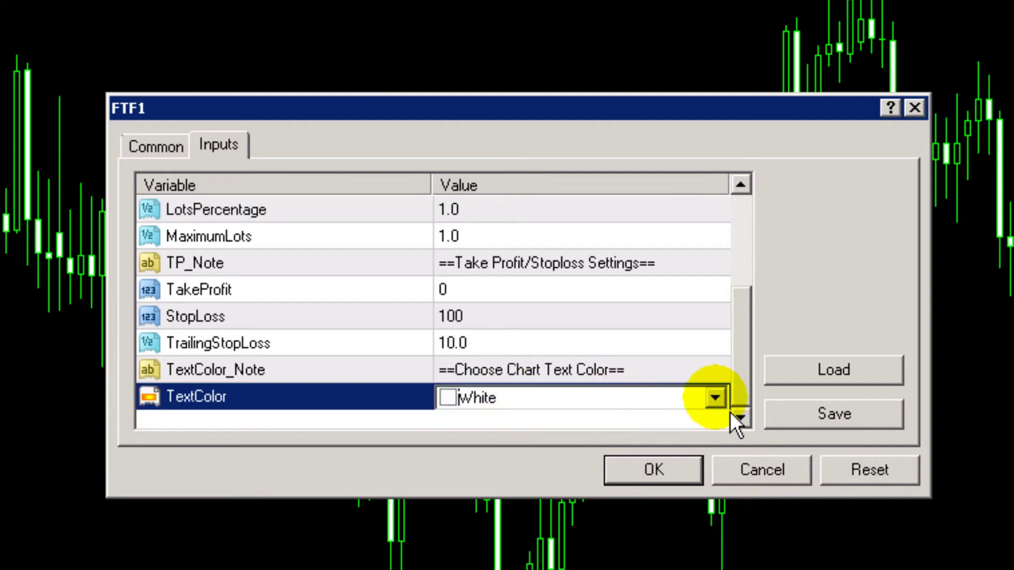
click(718, 401)
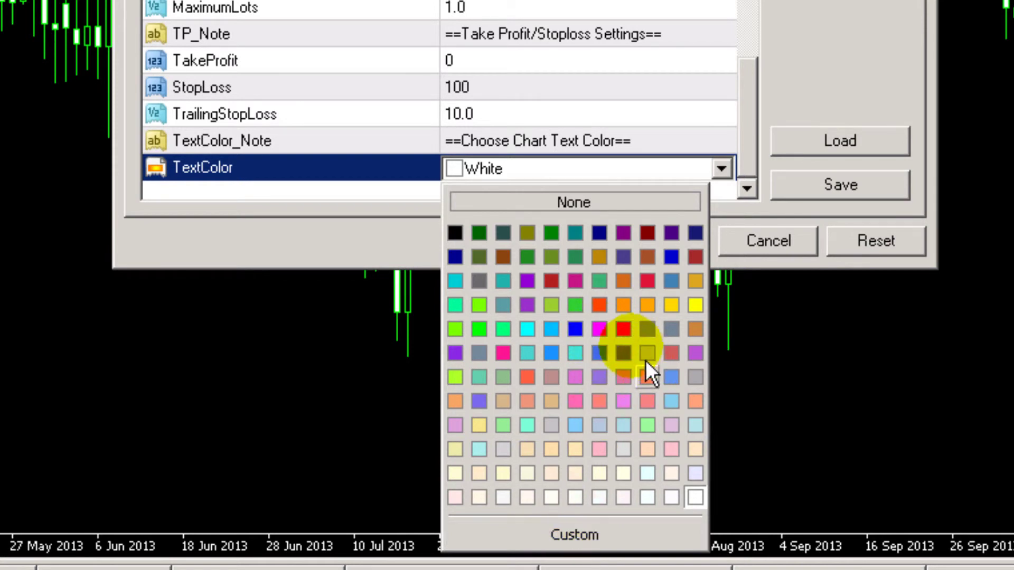
click(625, 330)
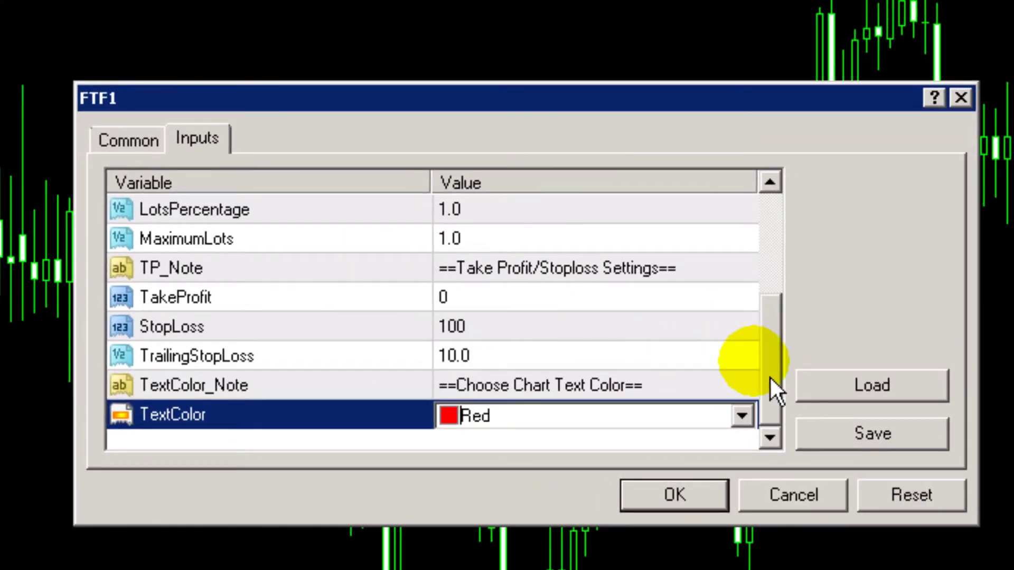
- Set the FTF1 LotsPercentage value to 3.7
drag(787, 376, 796, 223)
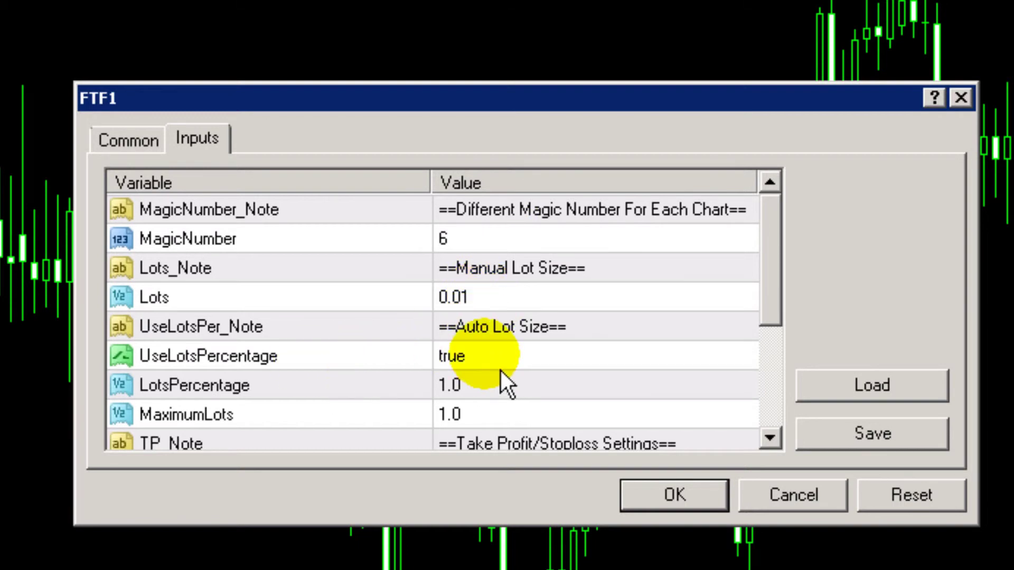
click(509, 397)
click(509, 397)
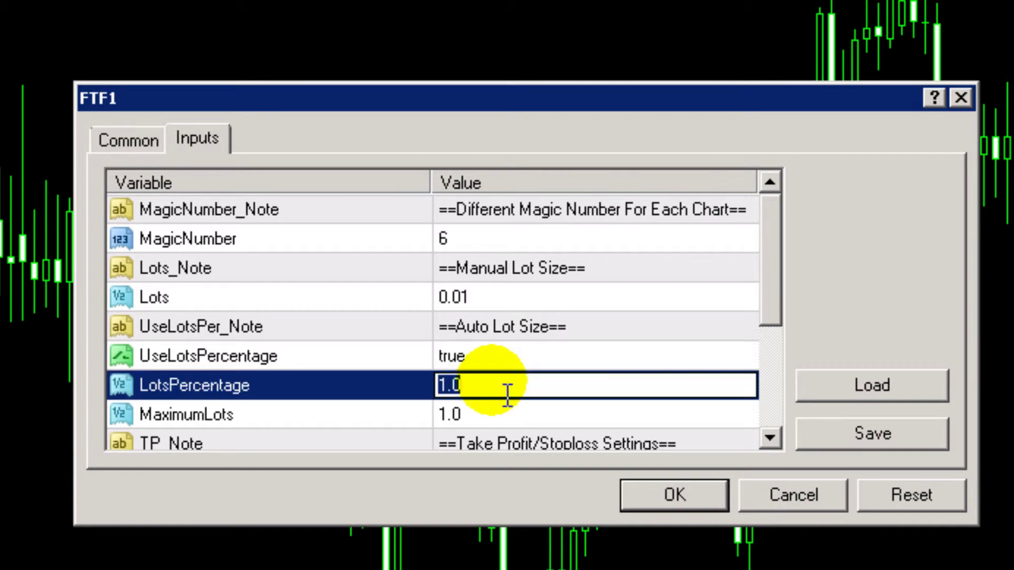
text(3.7)
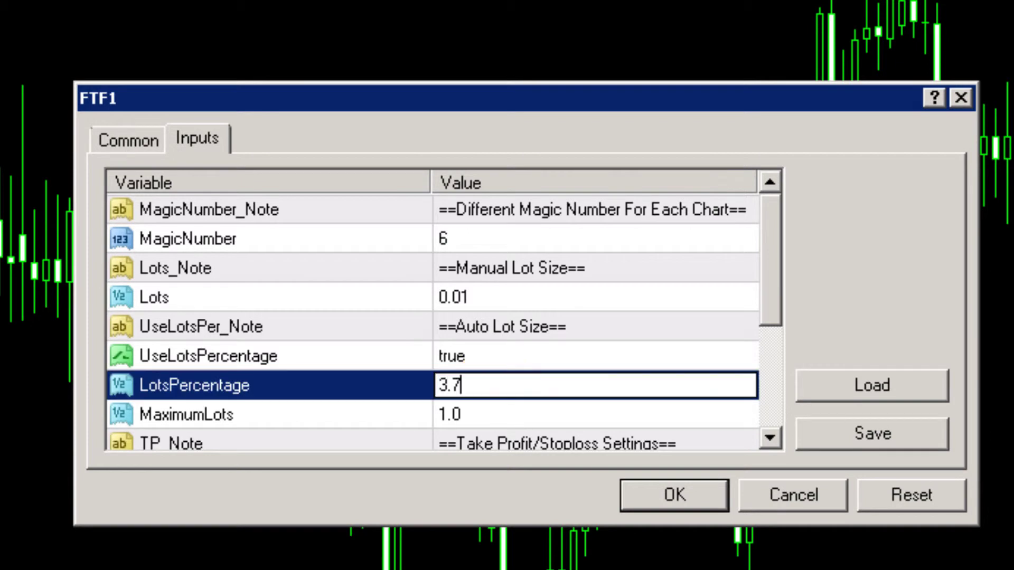
click(512, 425)
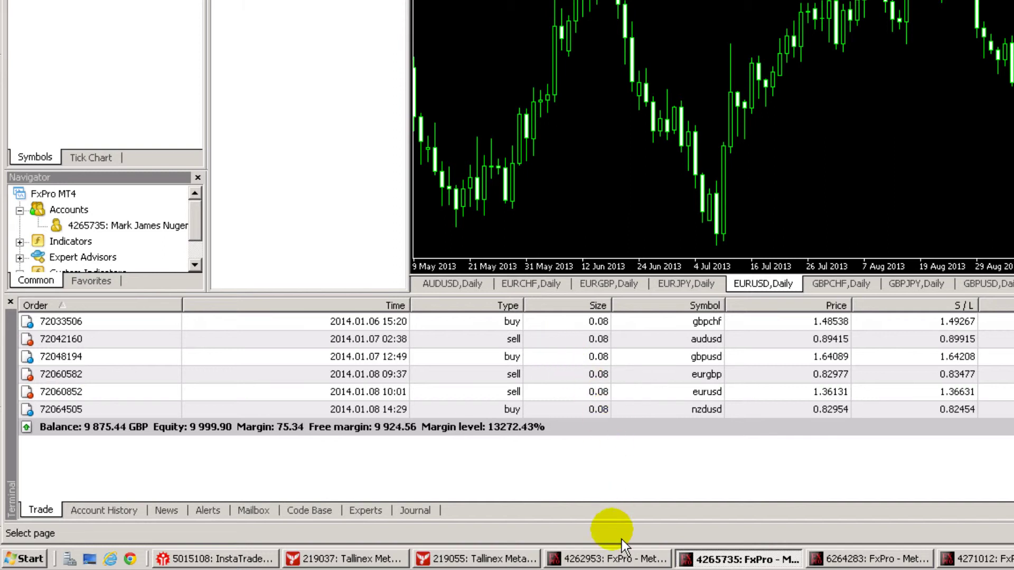
- Apply the FTF1 settings to the GBPCHF chart and minimize the Snipping Tool window holding the reference settings table
click(610, 559)
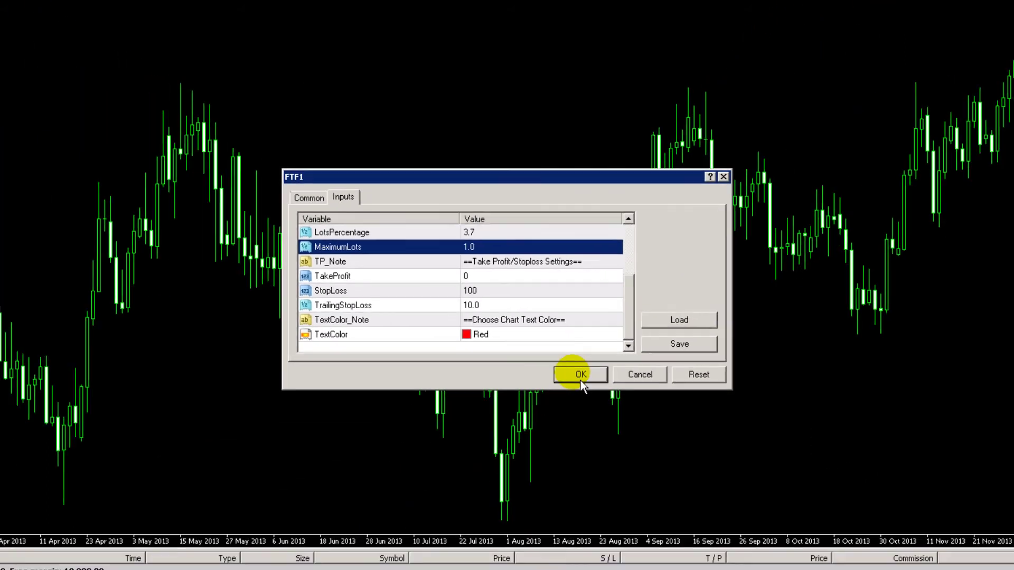
click(647, 473)
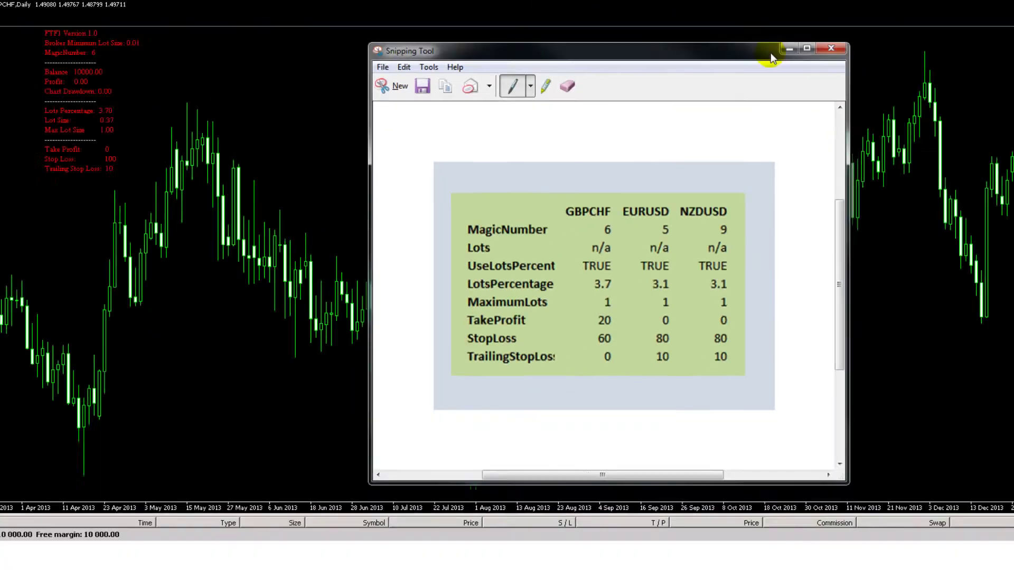
click(789, 48)
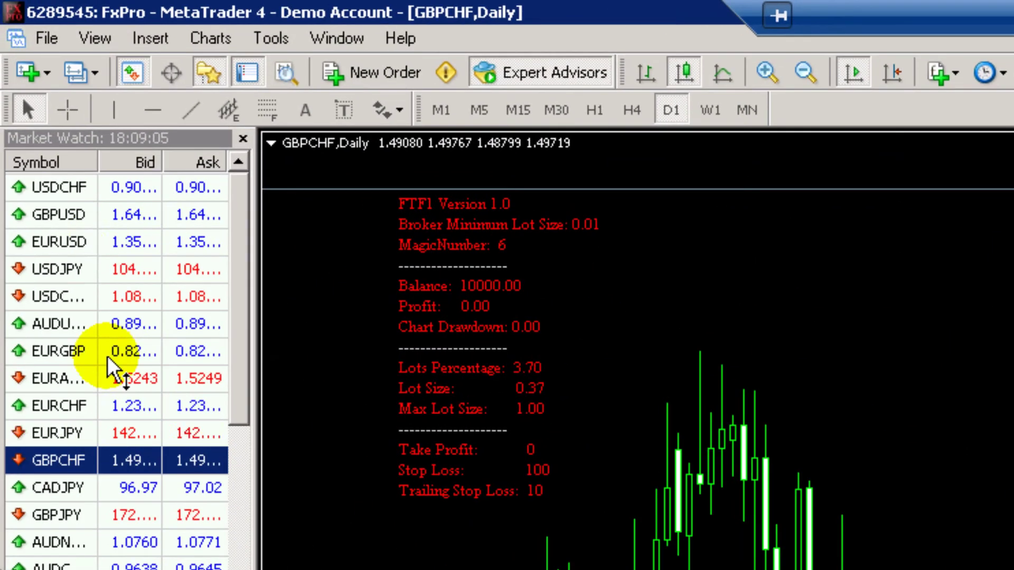
- Open a new EURUSD chart and turn off its grid in the chart properties
right_click(68, 248)
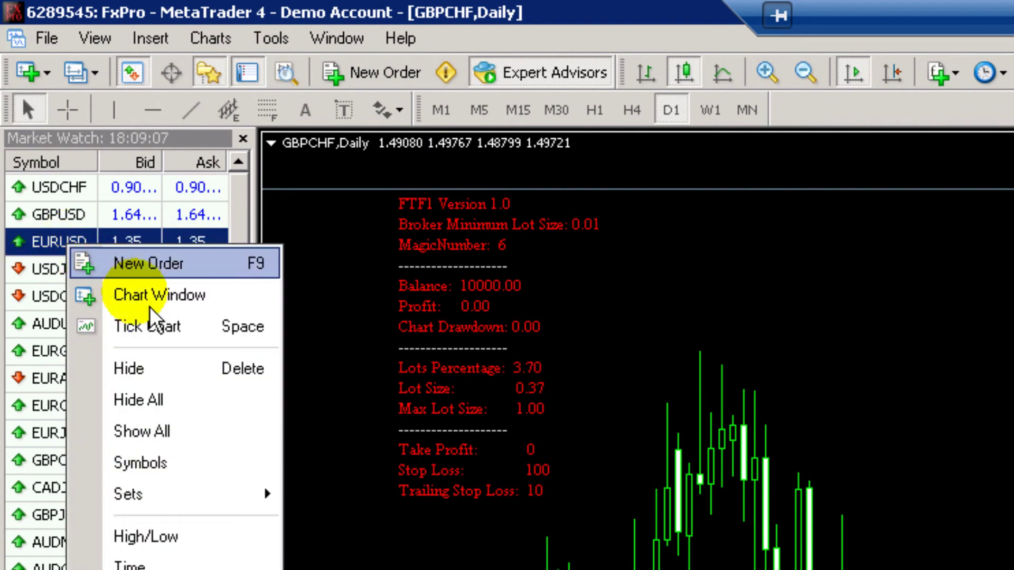
click(158, 295)
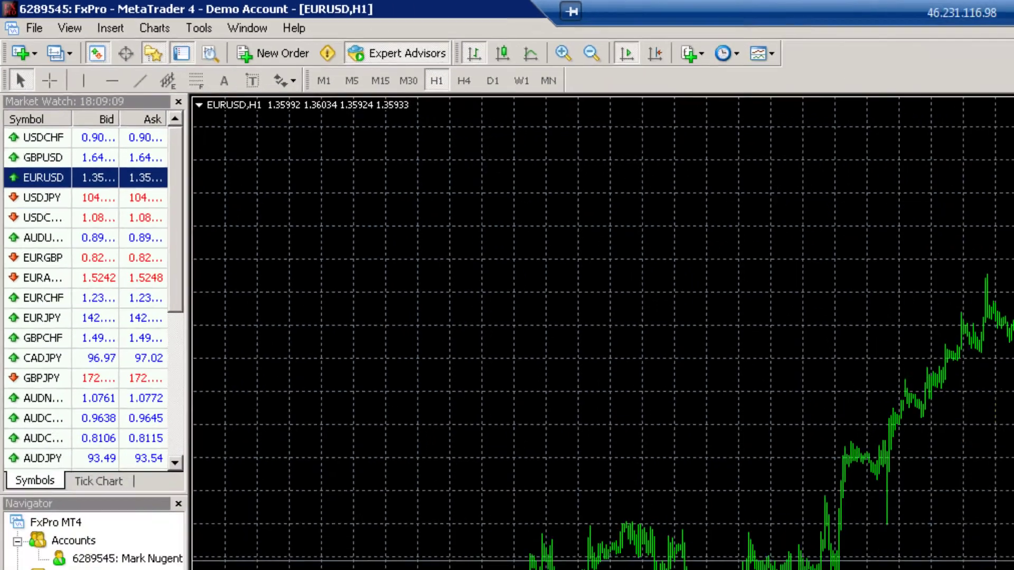
right_click(547, 217)
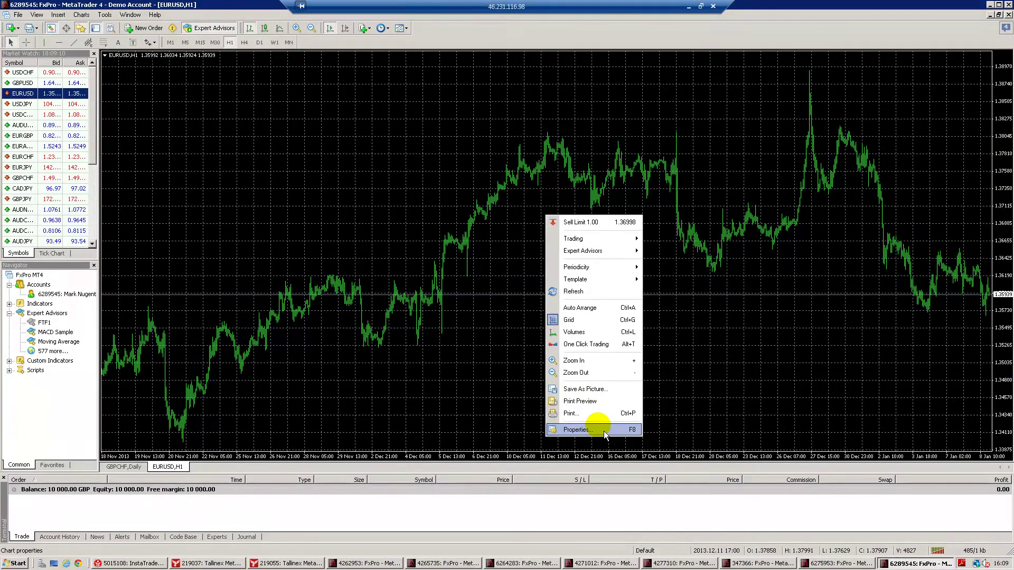
click(604, 431)
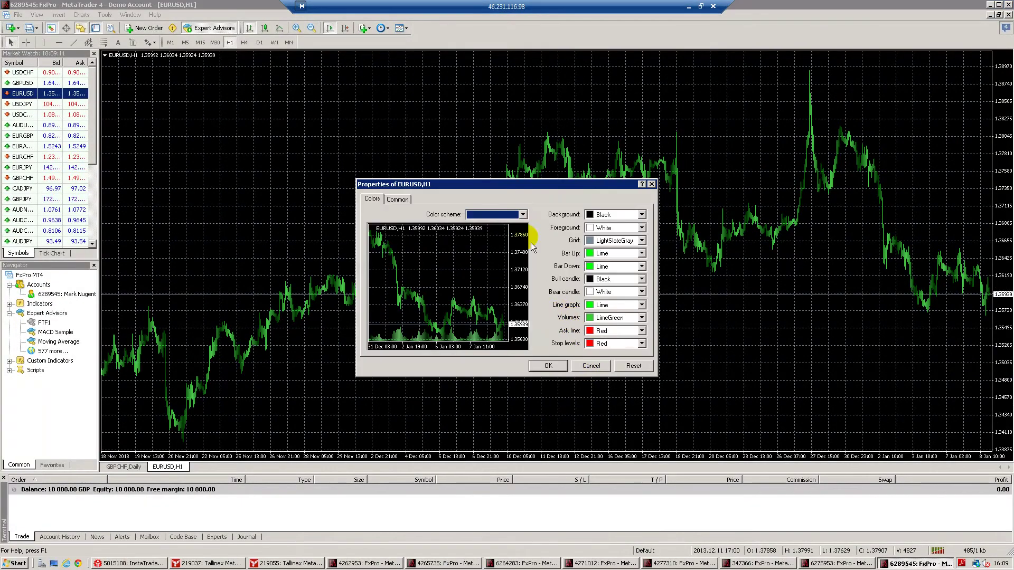
click(405, 203)
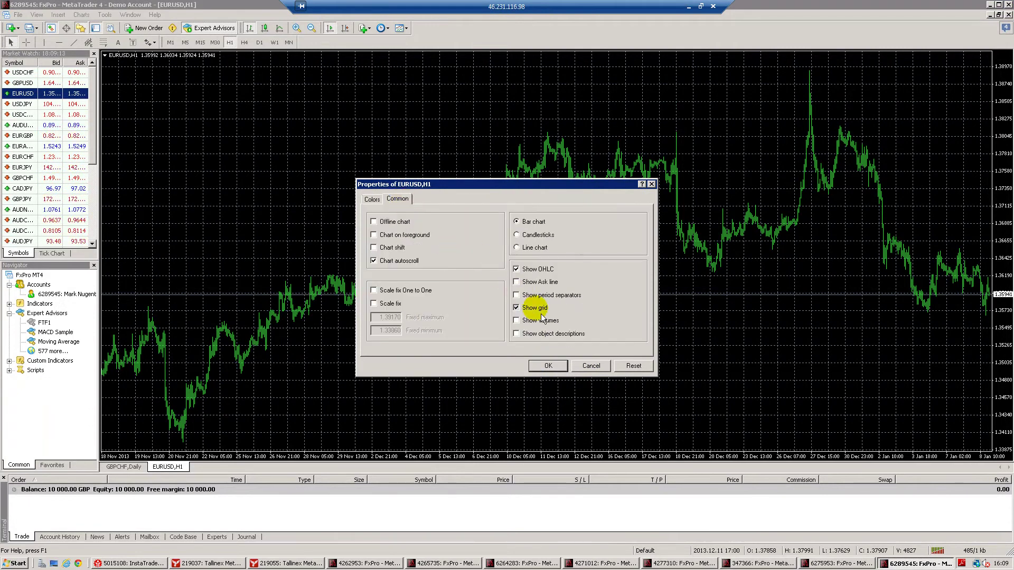
click(549, 366)
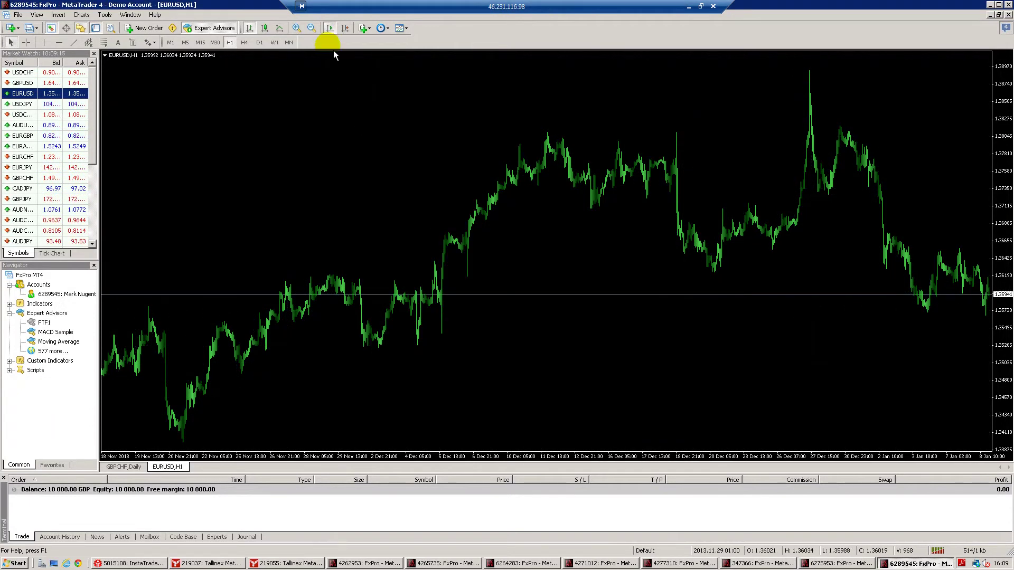
- Switch the EURUSD chart to the daily timeframe with candlesticks and enlarge its bars
click(261, 46)
key(plus)
key(plus)
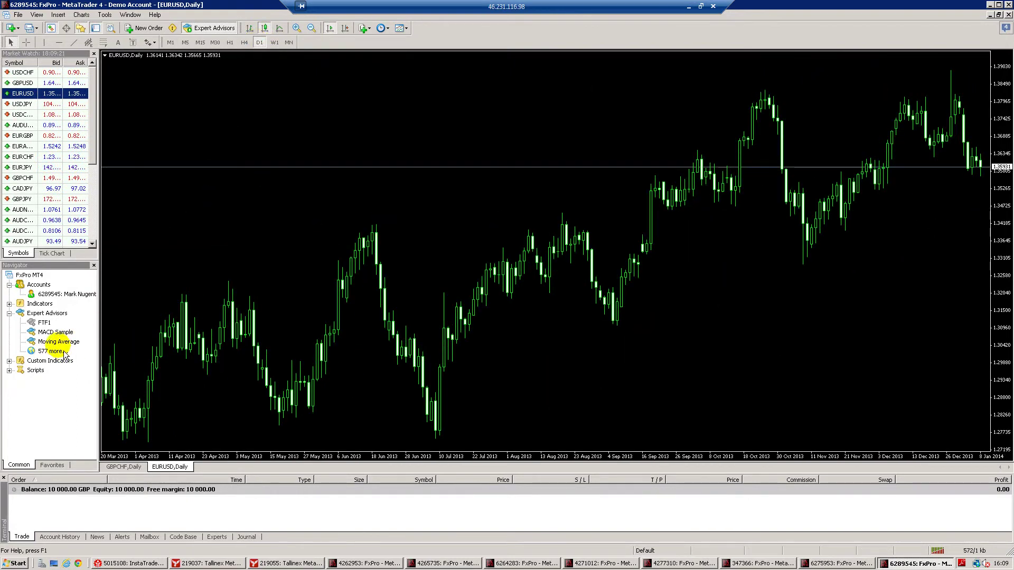
- Start attaching FTF1 to the EURUSD chart, check its common trading permissions and set MagicNumber to 5
double_click(44, 323)
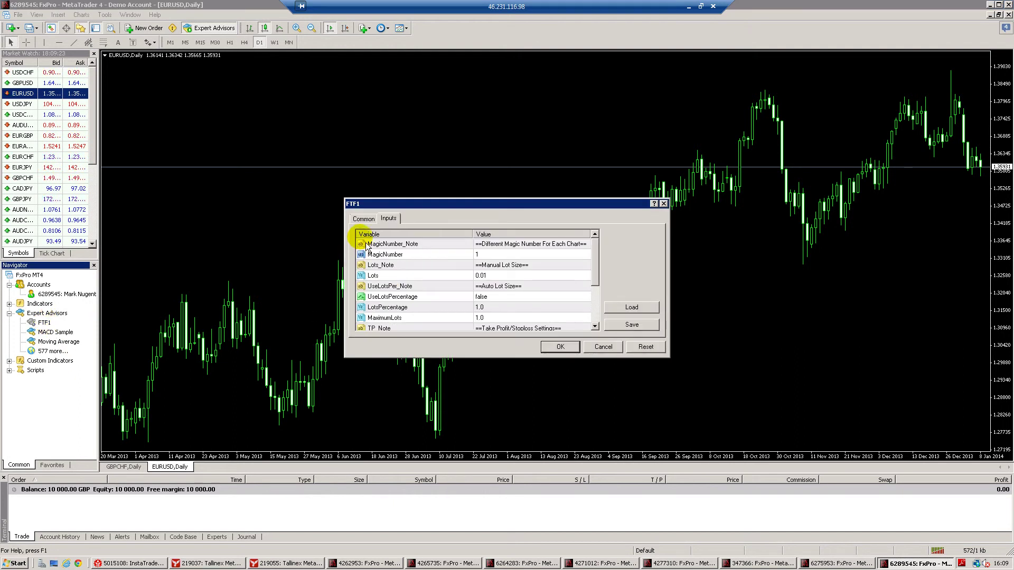
click(364, 218)
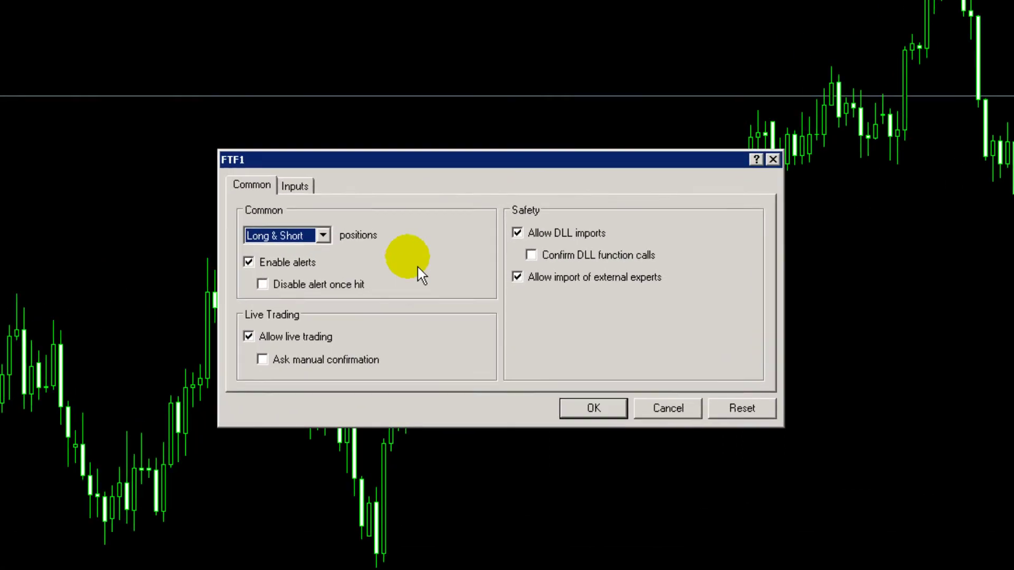
click(263, 176)
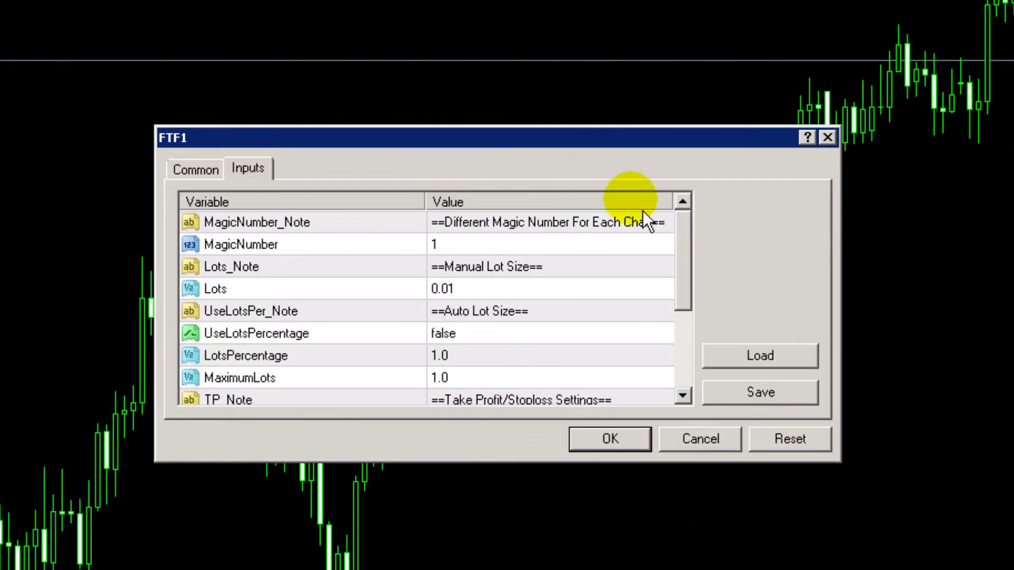
double_click(630, 252)
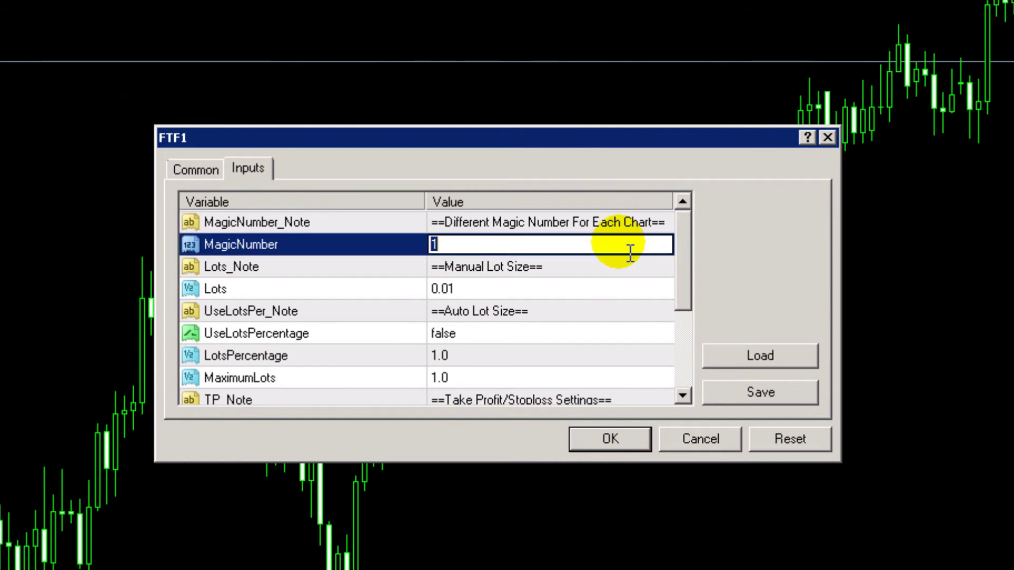
text(5)
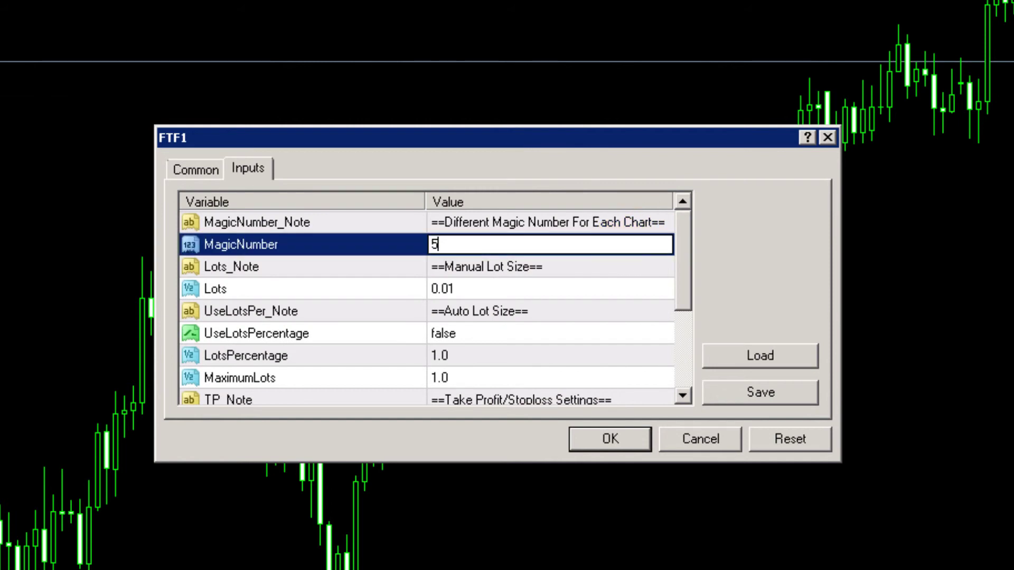
click(506, 299)
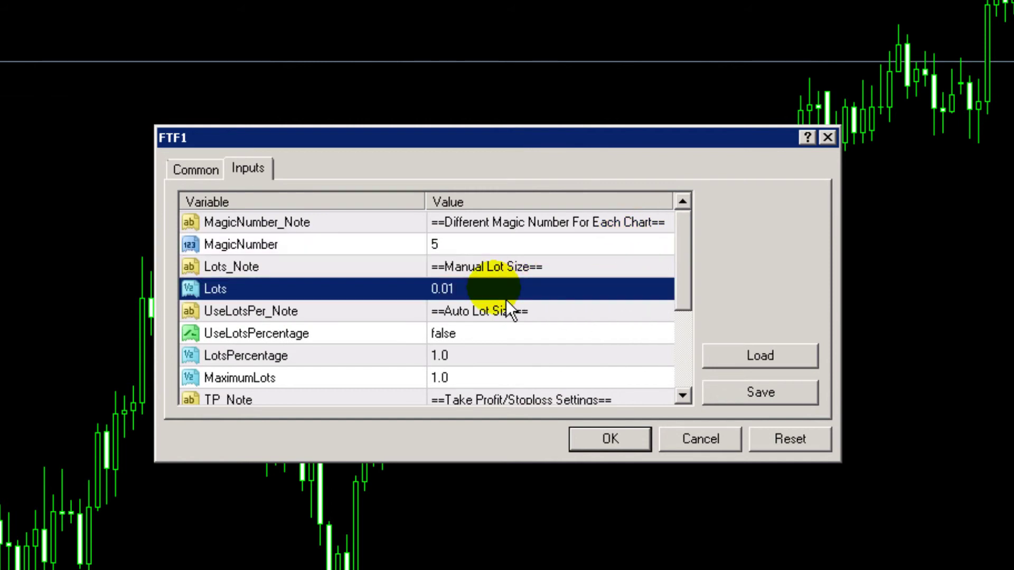
- Turn on automatic lot sizing for EURUSD by setting UseLotsPercentage to true and LotsPercentage to 3.1
double_click(496, 338)
key(t)
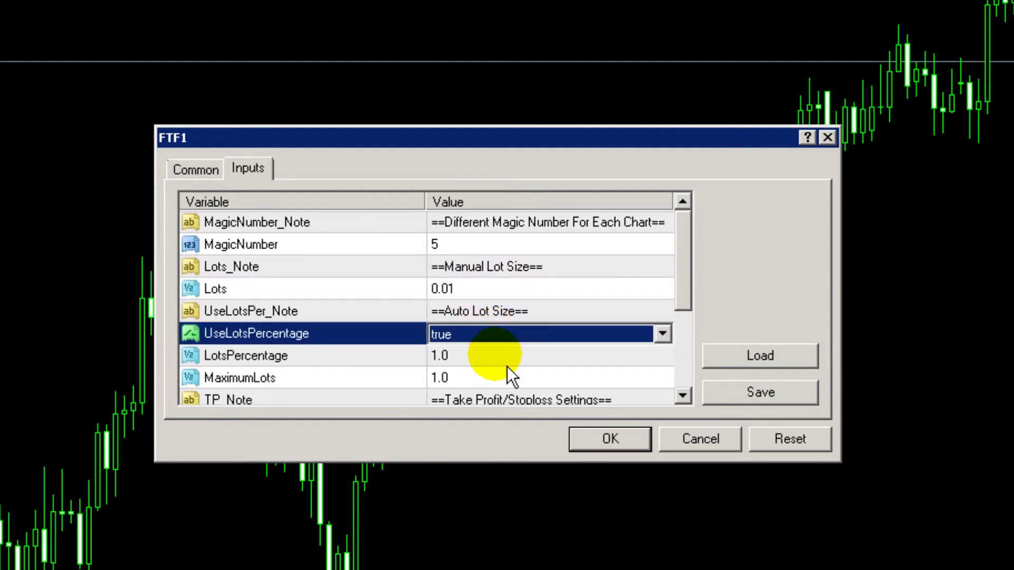
double_click(507, 364)
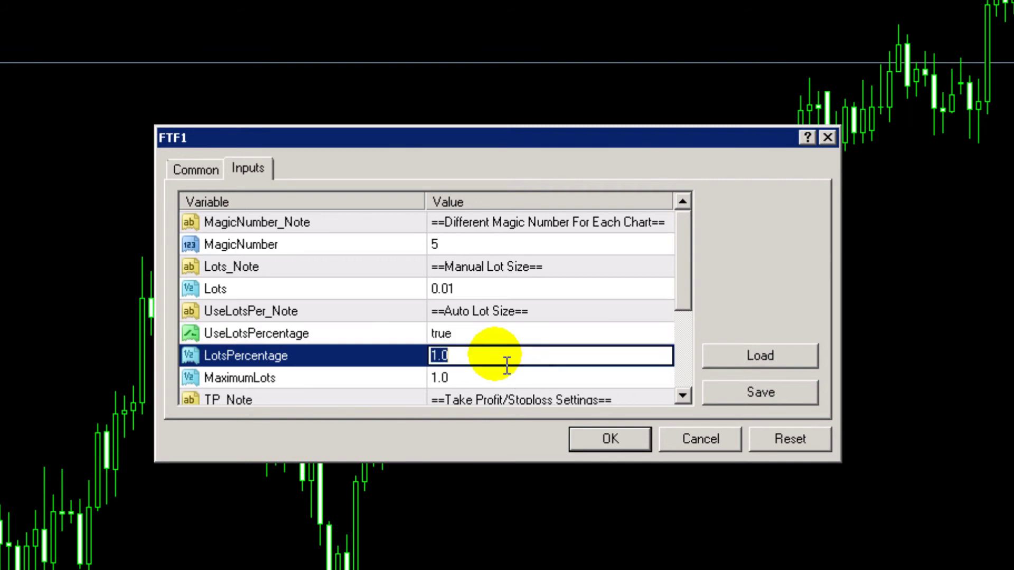
text(3.1)
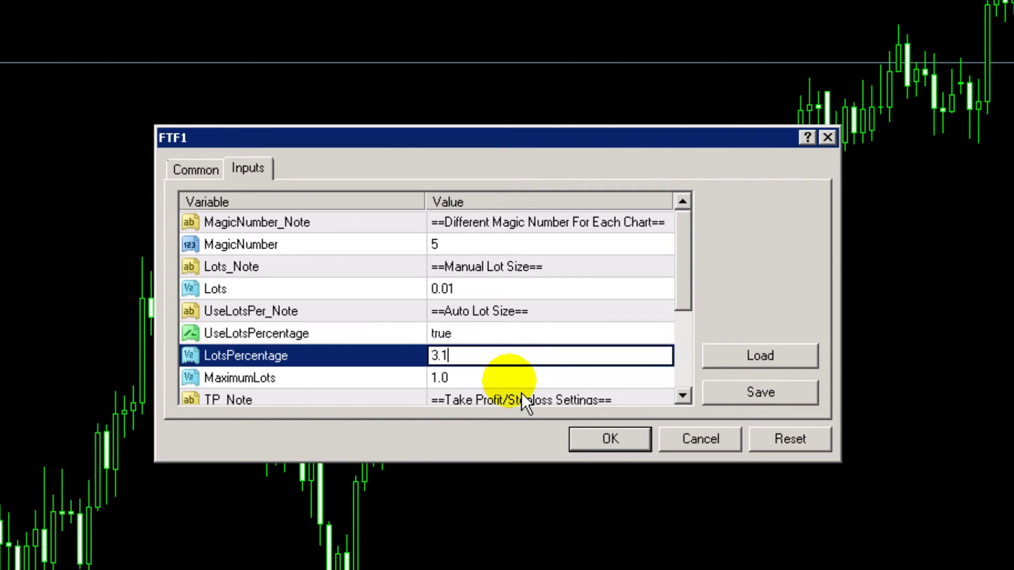
click(521, 388)
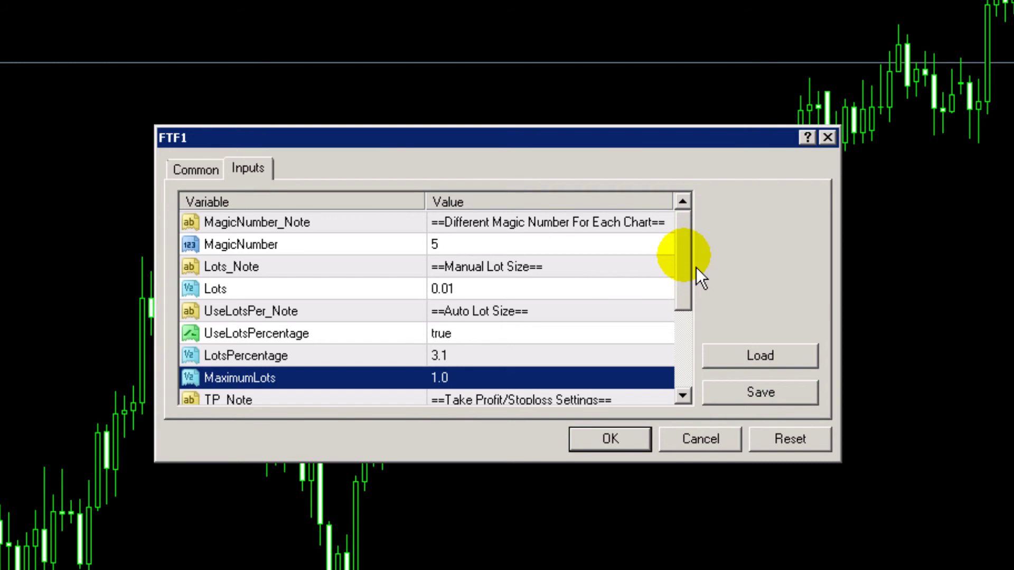
- Set the FTF1 StopLoss to 80 and apply the settings to the EURUSD chart
scroll(692, 412, down, 1)
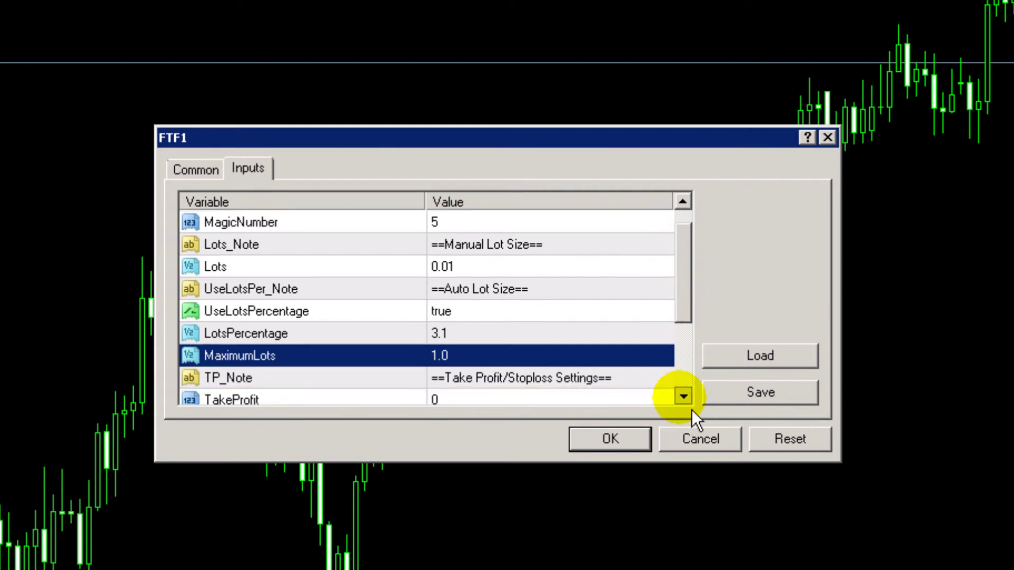
scroll(693, 412, down, 1)
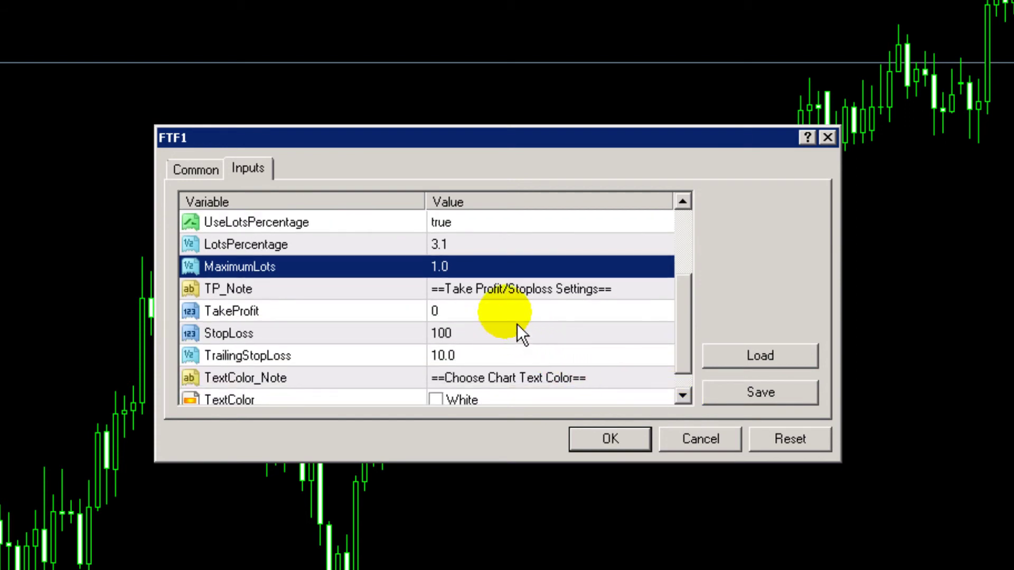
double_click(516, 341)
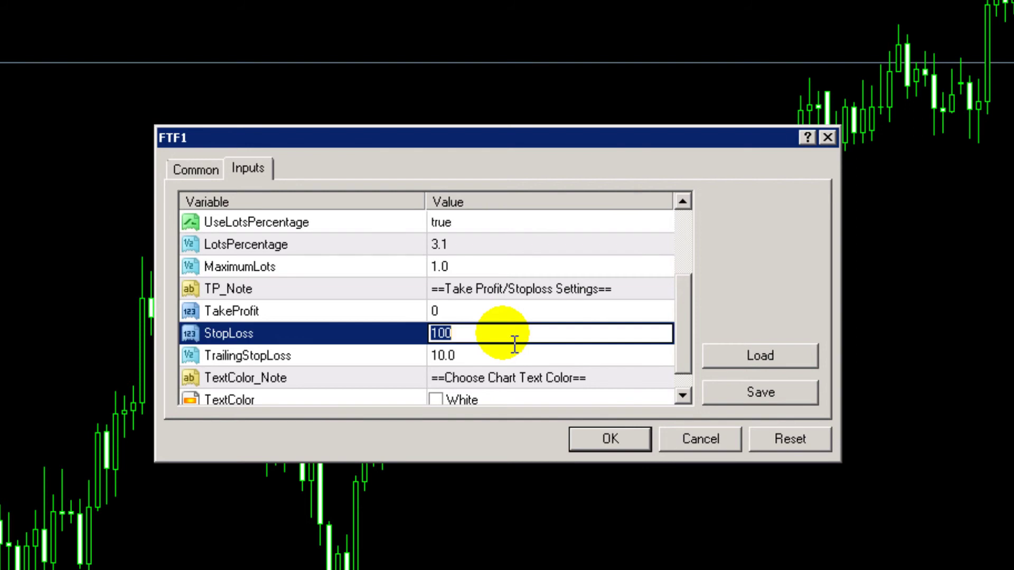
text(80)
click(518, 358)
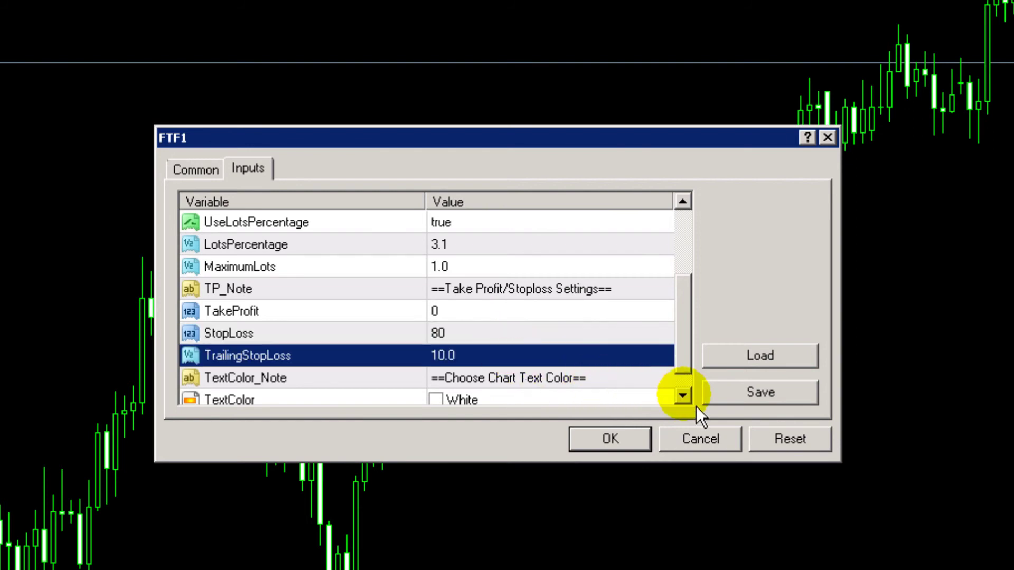
click(612, 439)
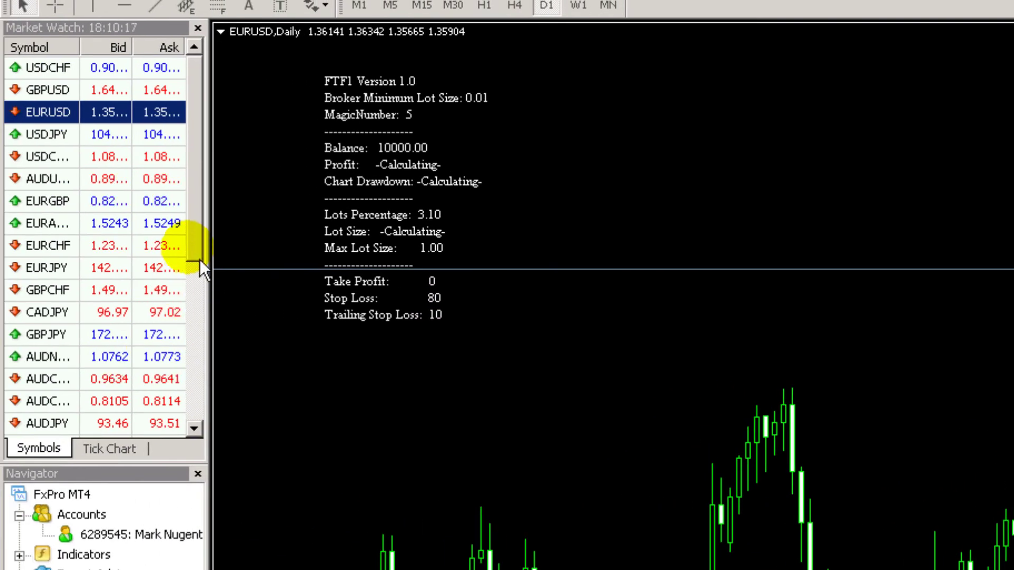
- Open a new chart window for NZDUSD from the Market Watch symbols
drag(213, 244, 217, 347)
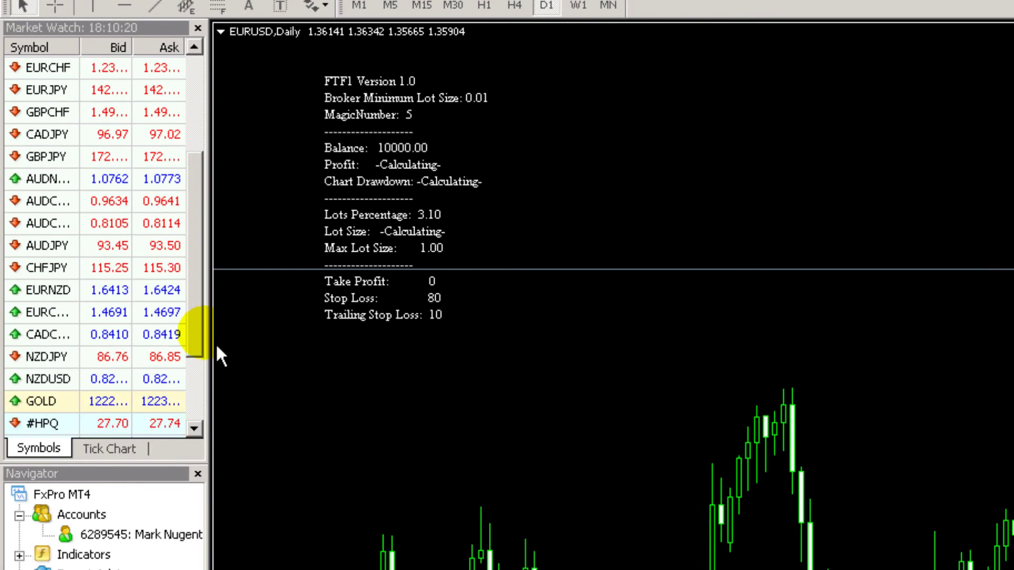
right_click(73, 384)
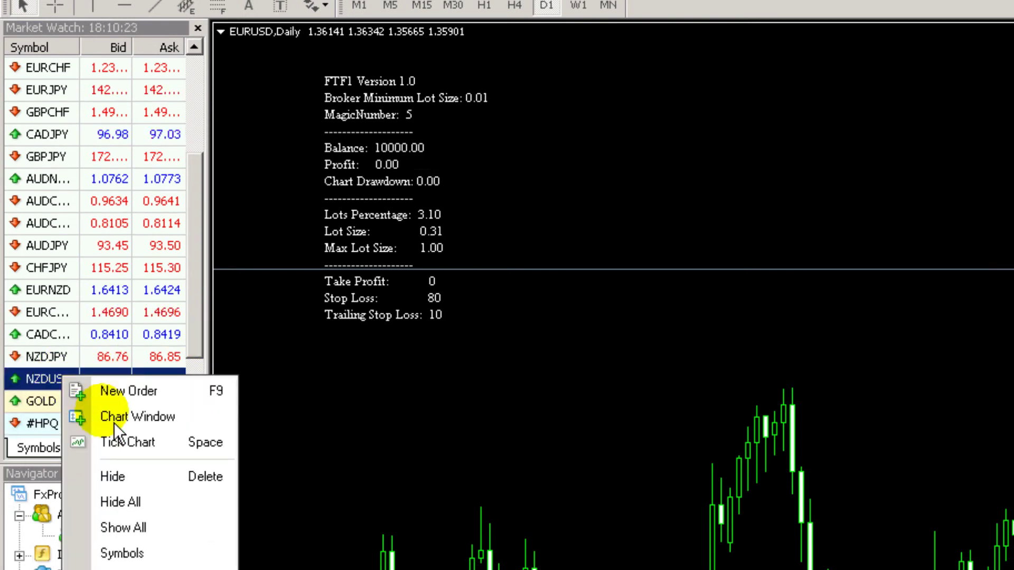
click(128, 426)
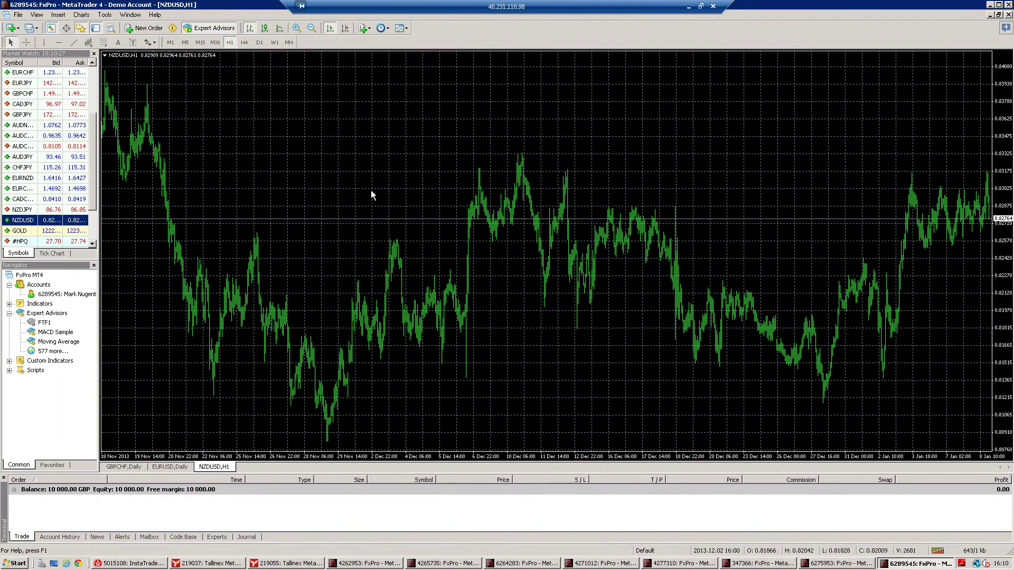
- Turn off the grid on the NZDUSD chart and switch it to daily candlesticks
right_click(506, 232)
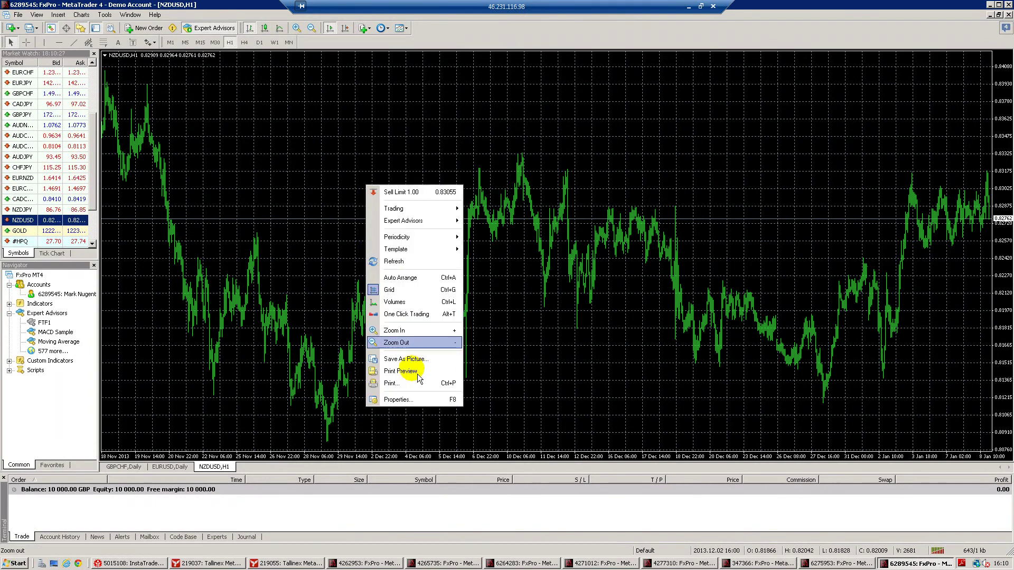
click(428, 402)
click(401, 200)
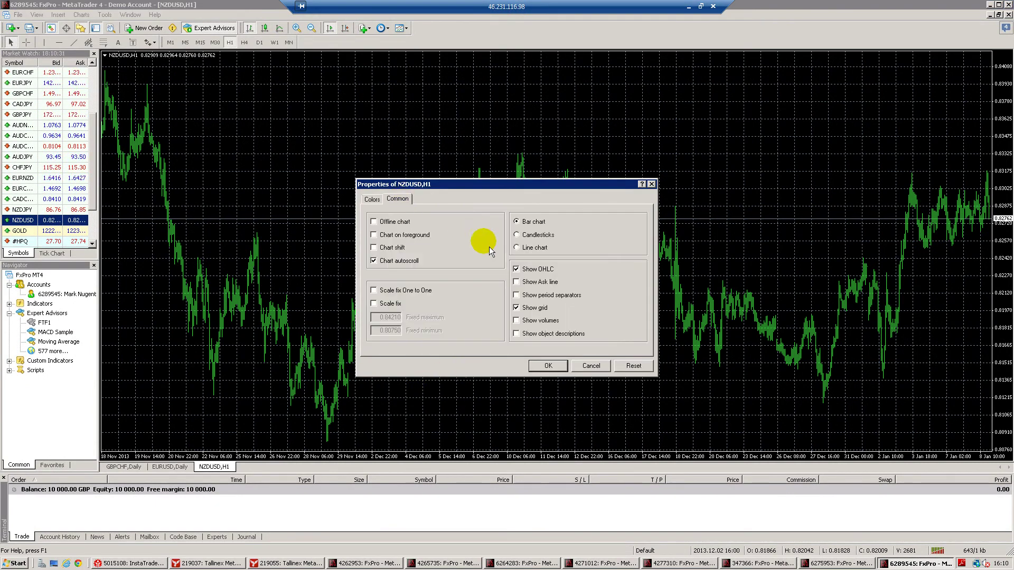
click(516, 308)
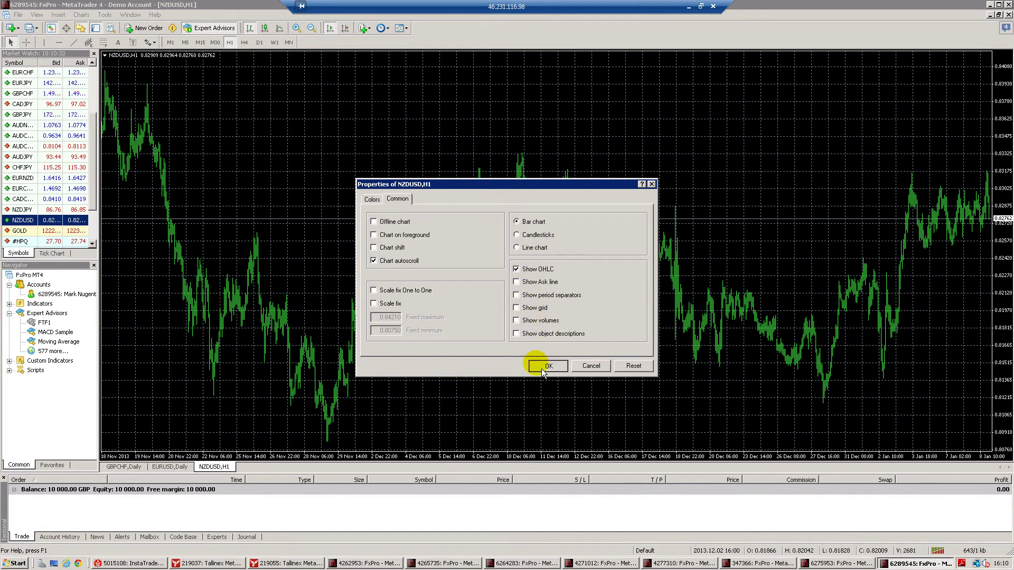
click(544, 371)
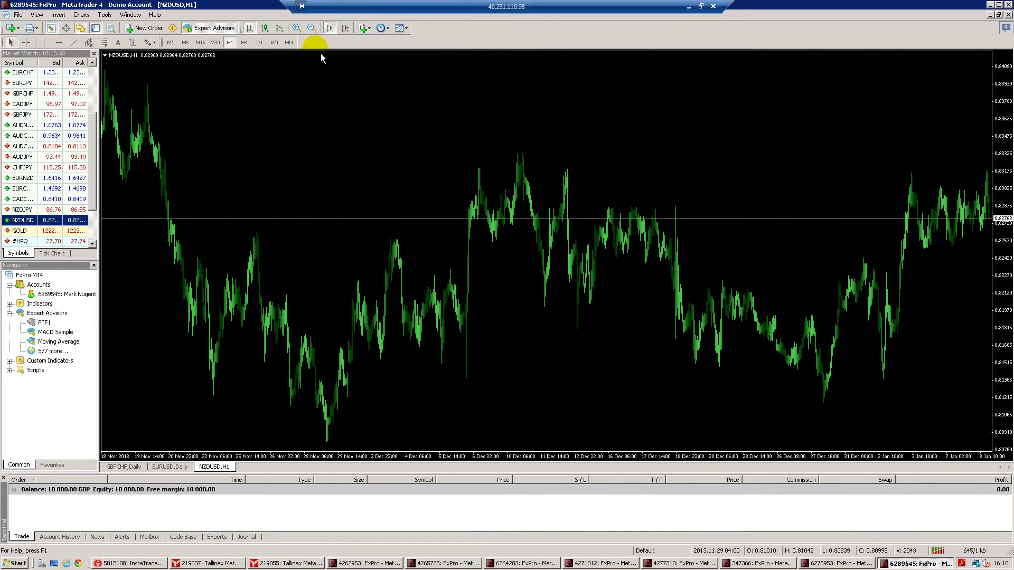
click(259, 44)
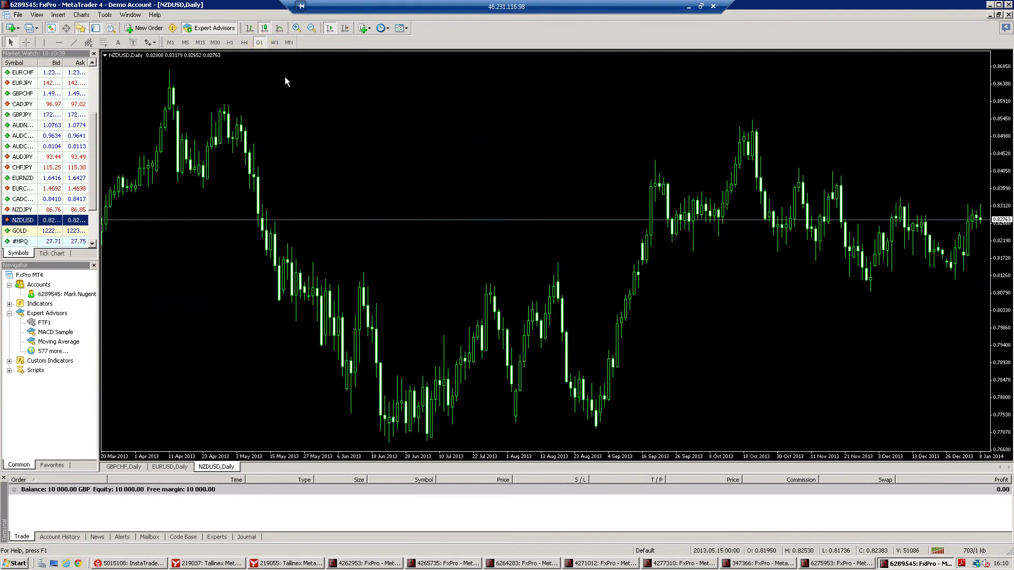
- Attach the FTF1 expert advisor to the NZDUSD chart and set its MagicNumber to 9
click(46, 323)
double_click(47, 323)
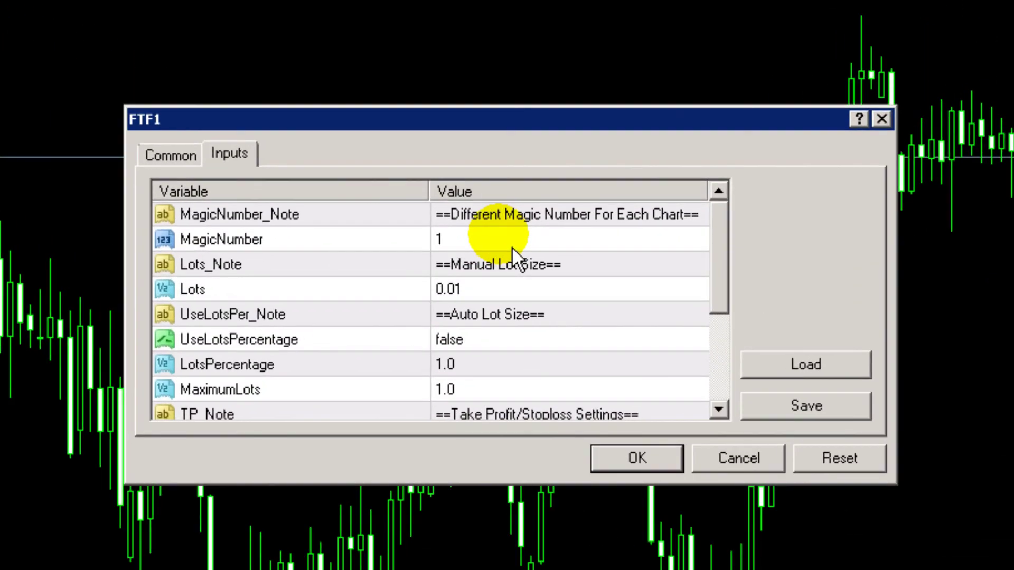
click(511, 246)
click(512, 244)
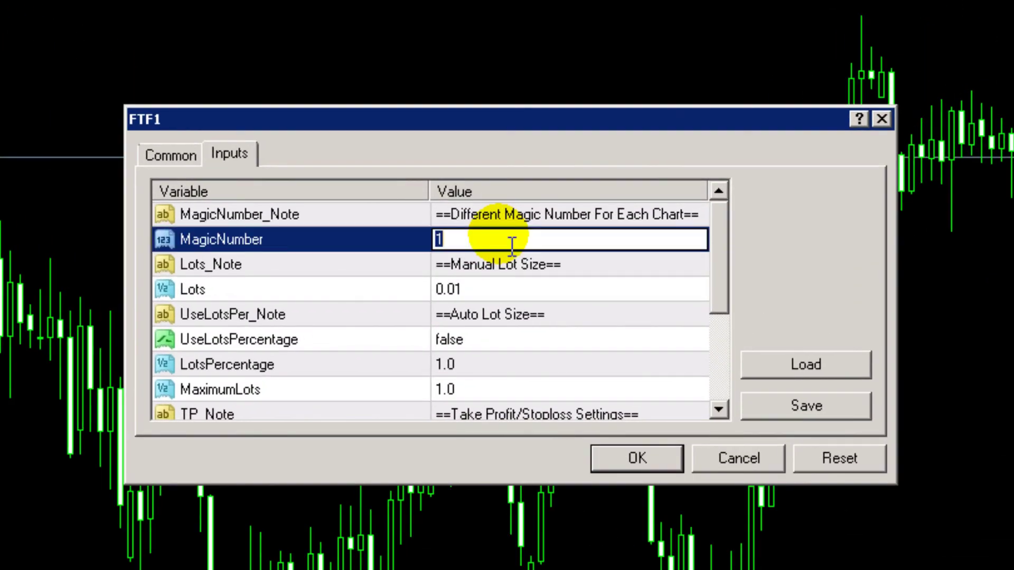
text(9)
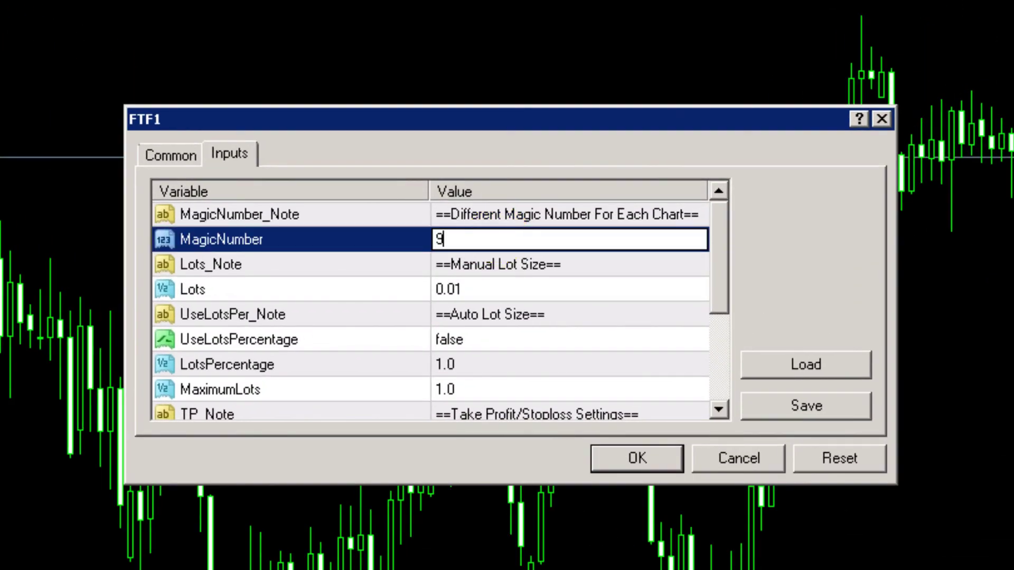
- Turn on automatic lot sizing for NZDUSD by setting UseLotsPercentage to true and LotsPercentage to 3.1
click(549, 351)
double_click(540, 347)
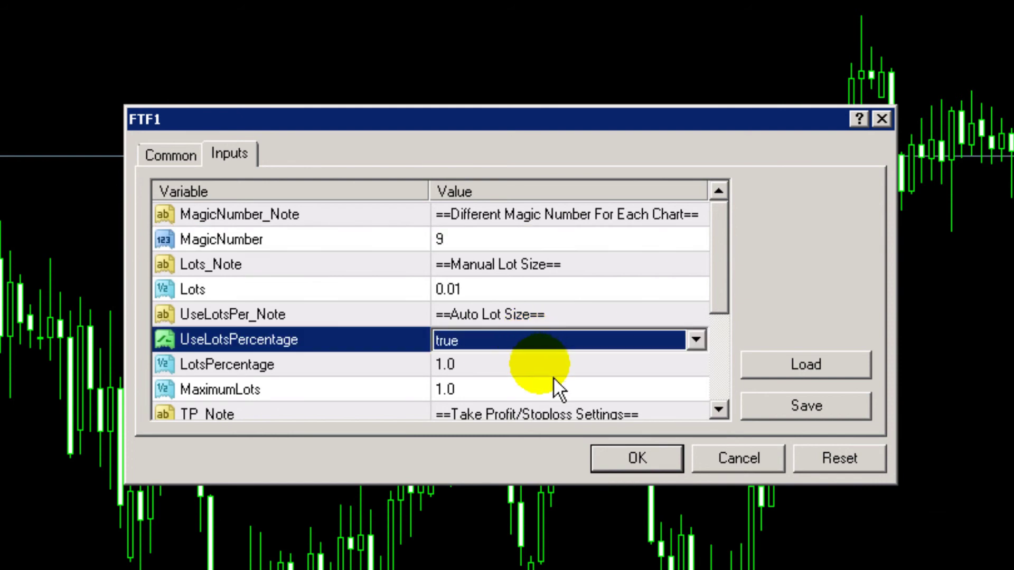
double_click(552, 373)
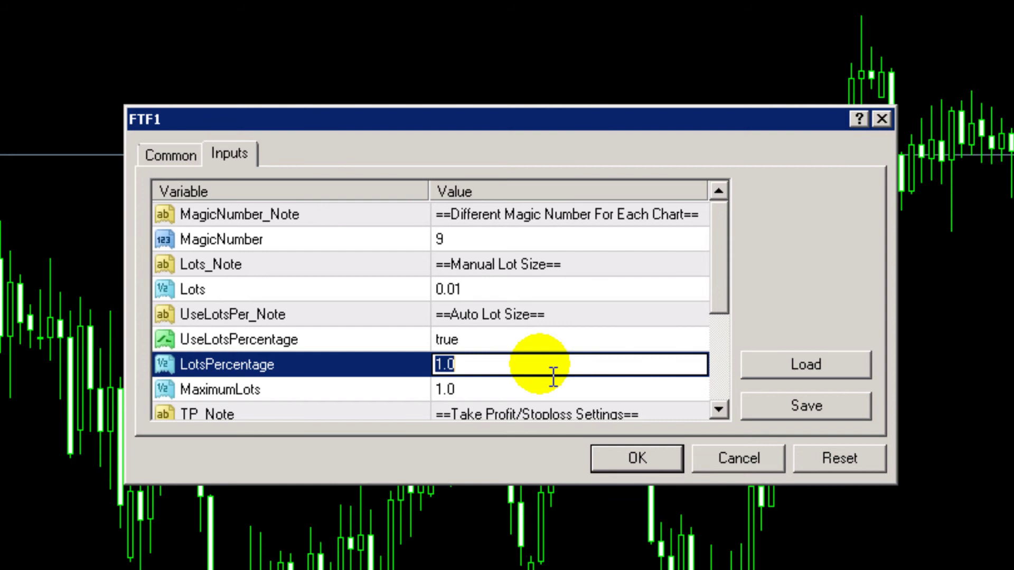
text(3.1)
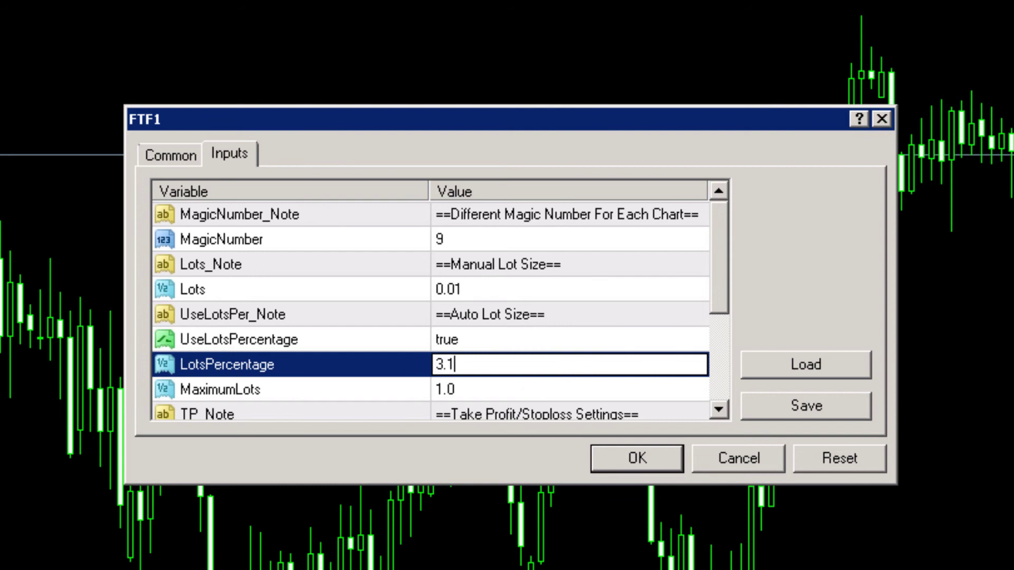
click(577, 394)
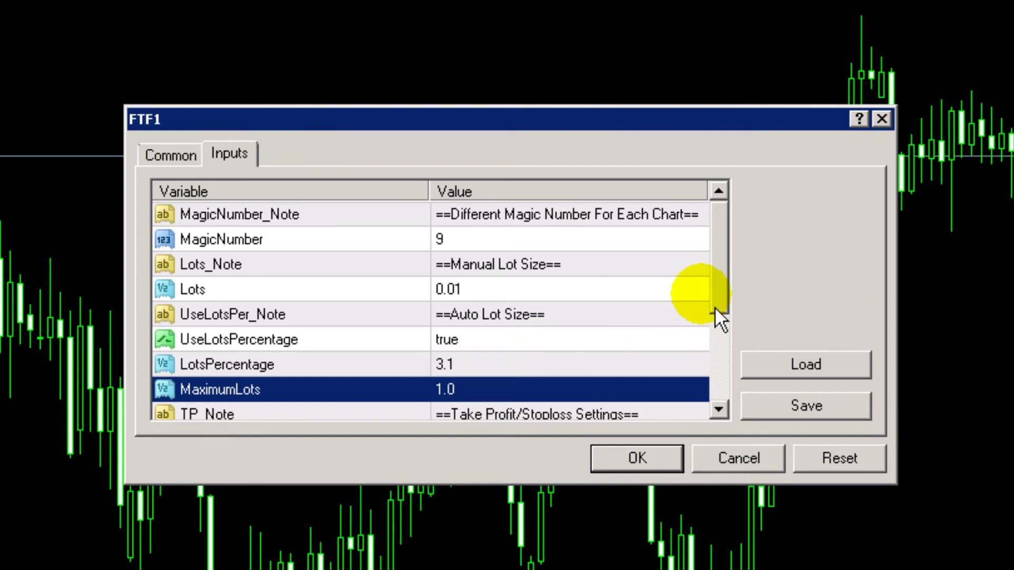
- Set the FTF1 StopLoss to 80 and apply the settings to the NZDUSD chart
drag(731, 261, 733, 339)
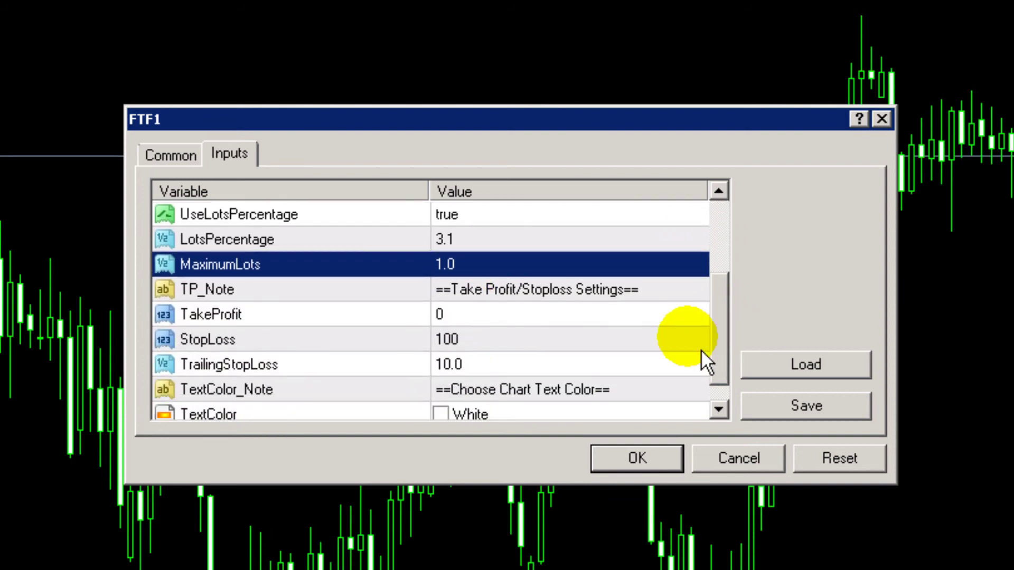
double_click(537, 347)
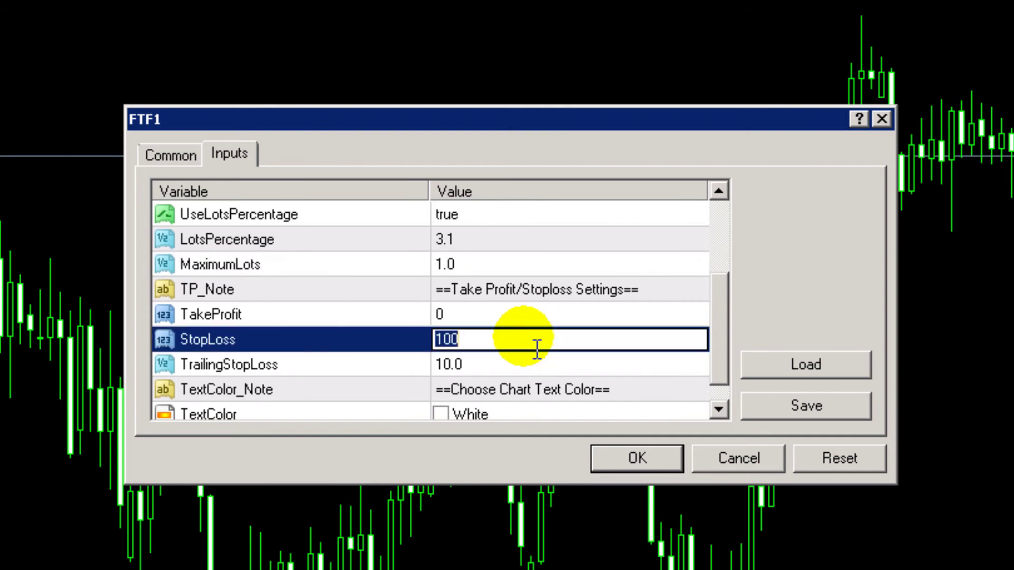
text(80)
click(542, 374)
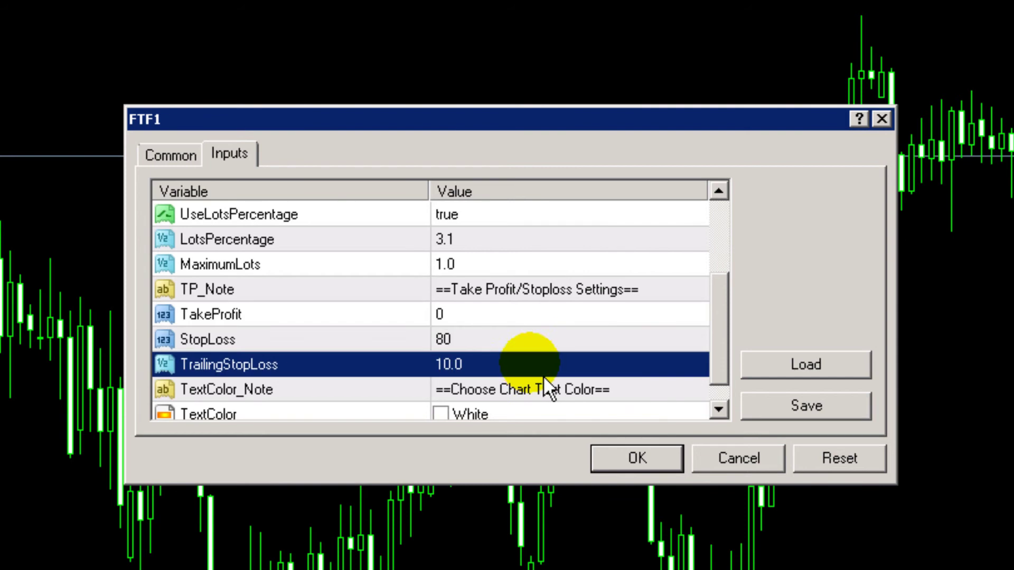
scroll(734, 331, down, 1)
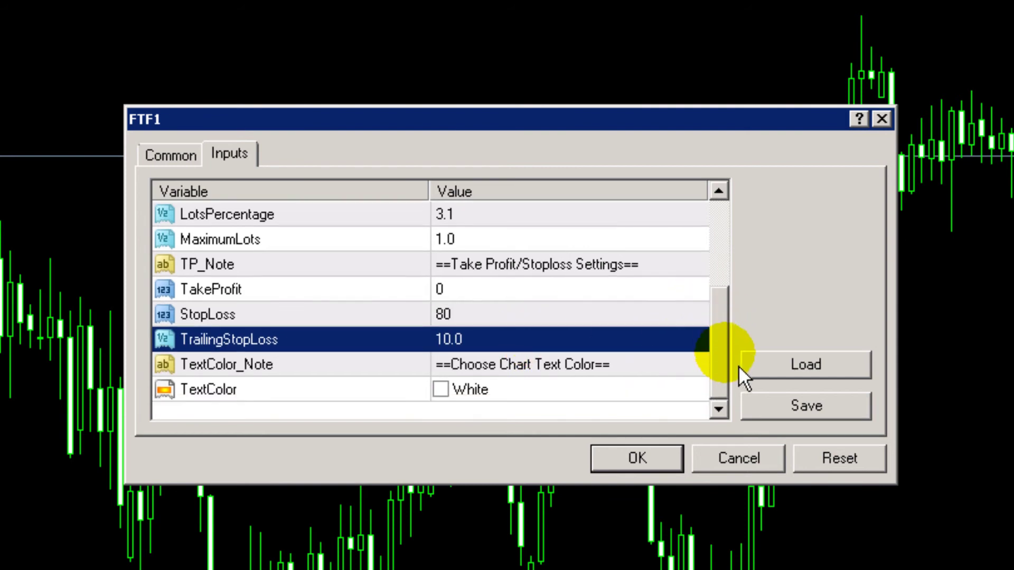
click(678, 463)
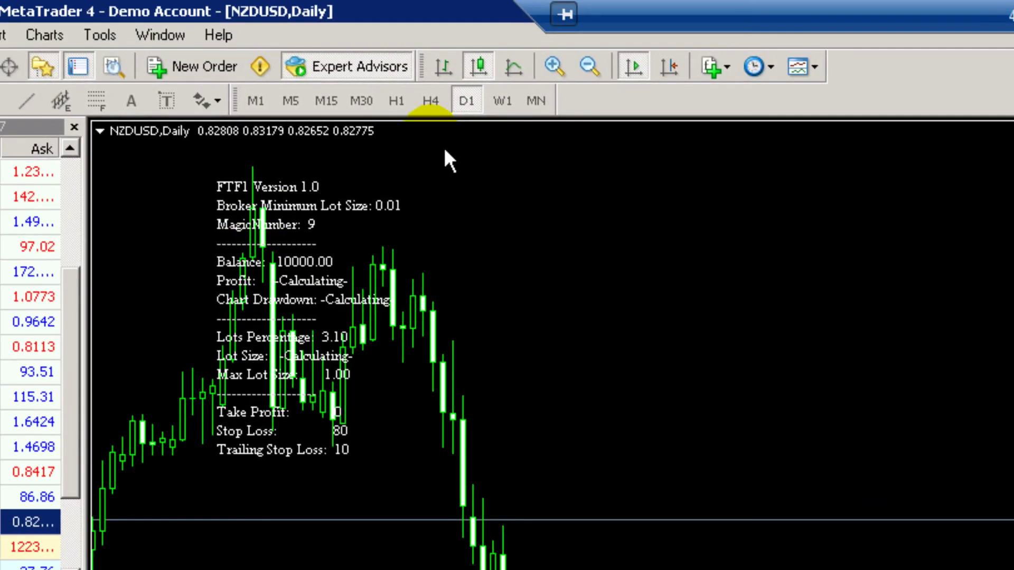
click(367, 78)
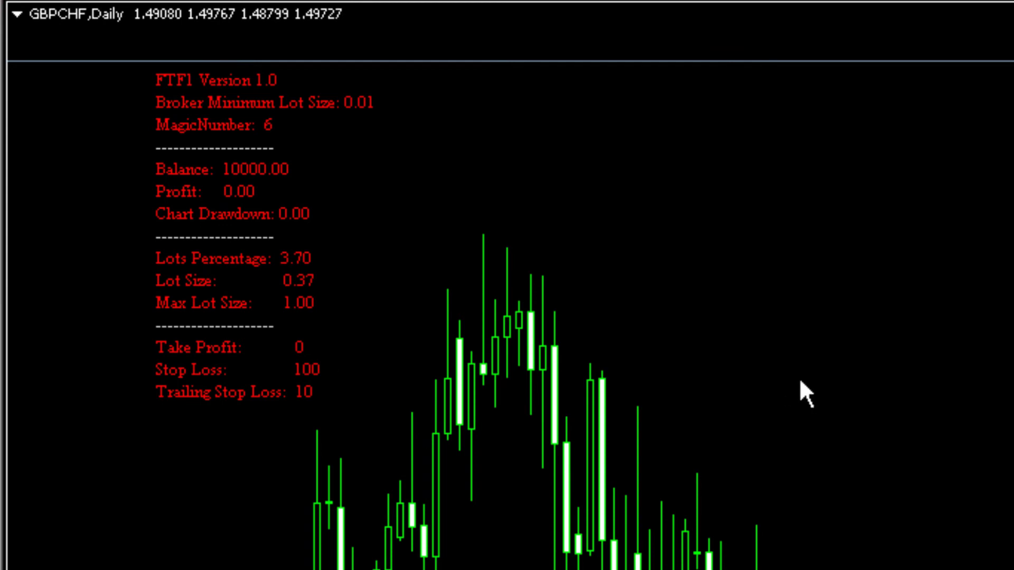
- Open the FTF1 inputs for the GBPCHF chart and set TakeProfit to 20 and StopLoss to 60
key(F7)
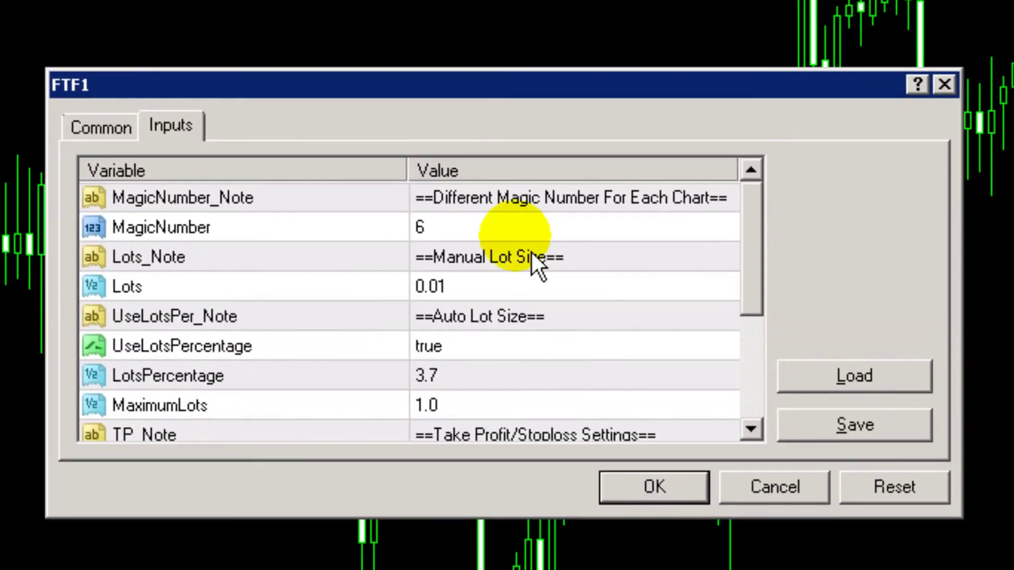
drag(752, 232, 761, 367)
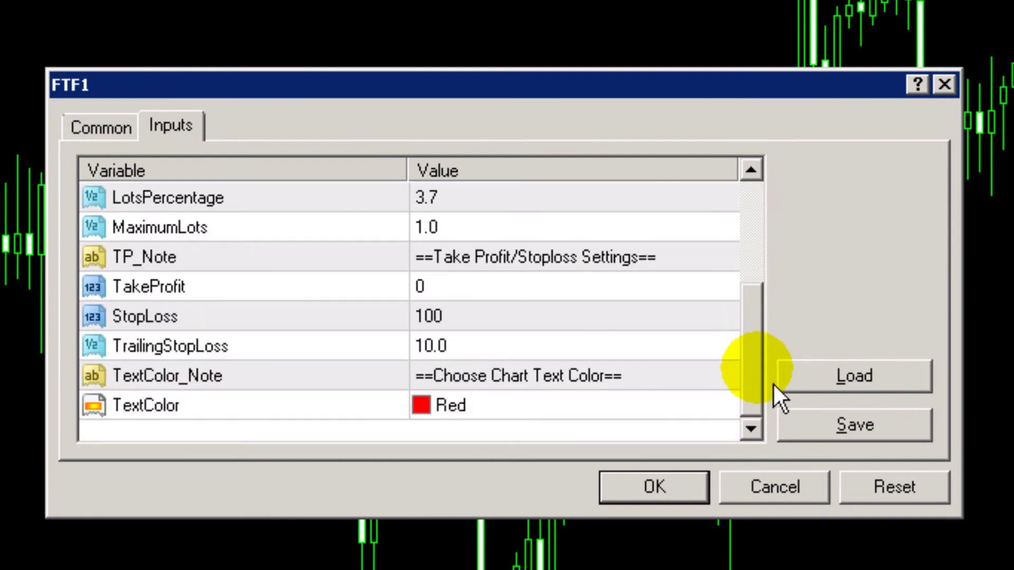
click(575, 300)
click(575, 300)
text(20)
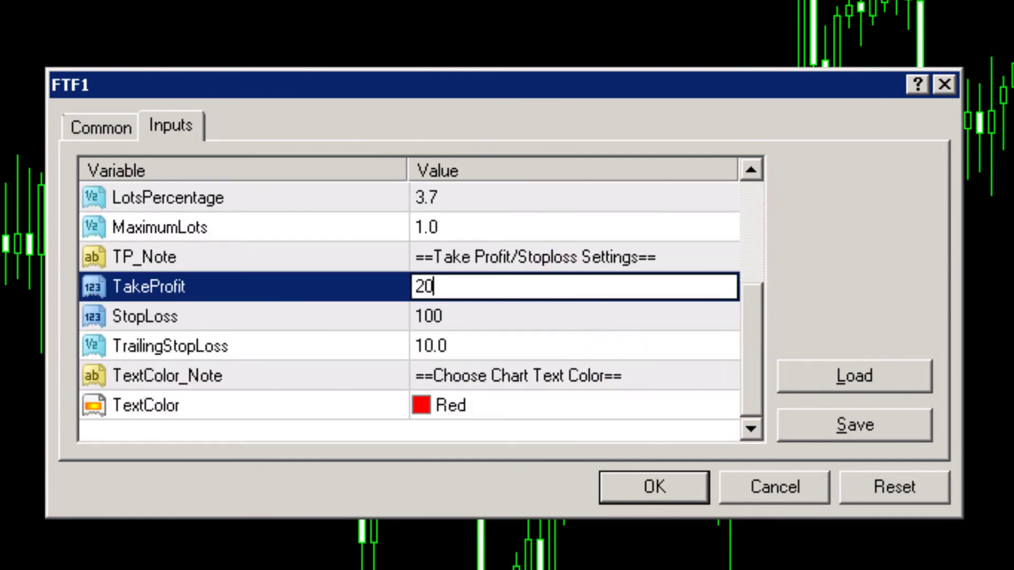
click(595, 327)
click(594, 327)
text(60)
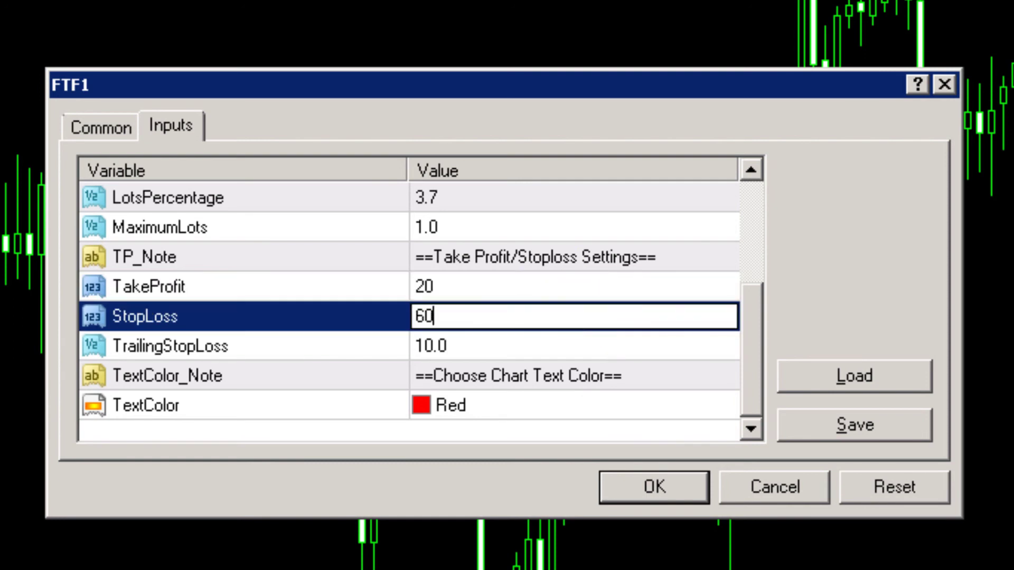
- Set the GBPCHF TrailingStopLoss to 0 and apply the changed FTF1 inputs
click(596, 346)
click(596, 347)
text(0)
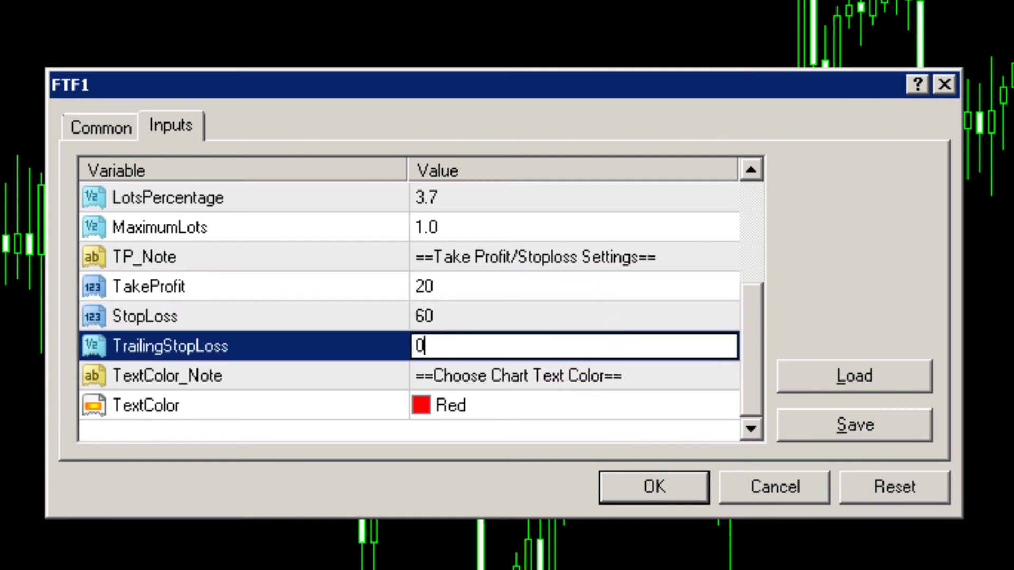
click(686, 465)
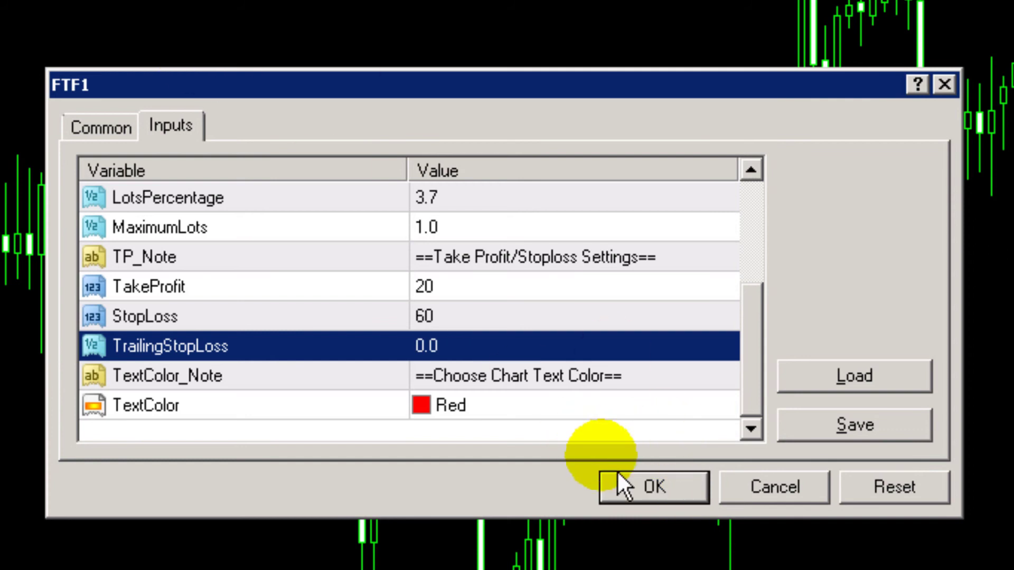
click(633, 499)
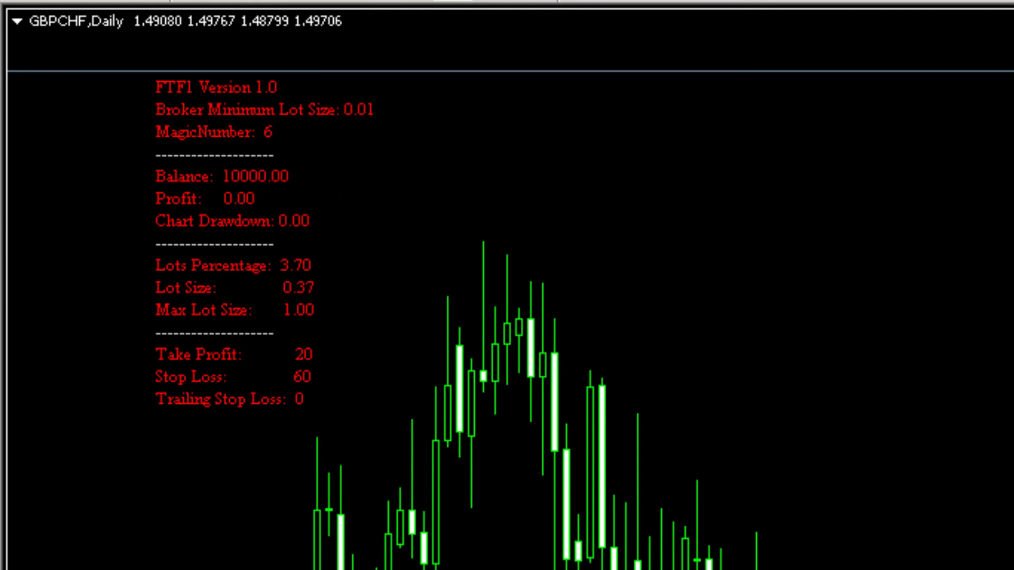
- Review the FTF1 settings displayed on the EURUSD and NZDUSD charts
key(ctrl+Tab)
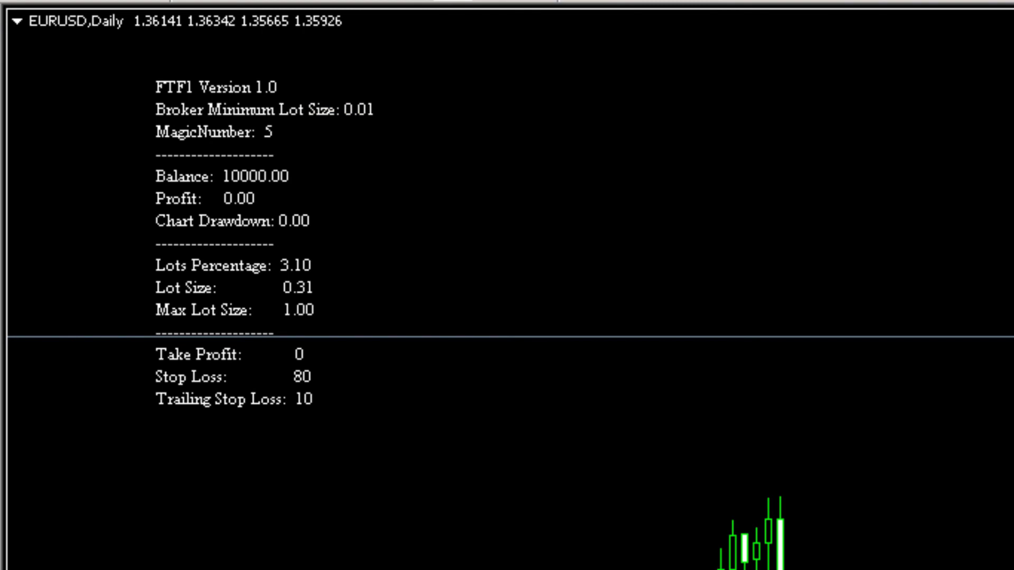
key(ctrl+Tab)
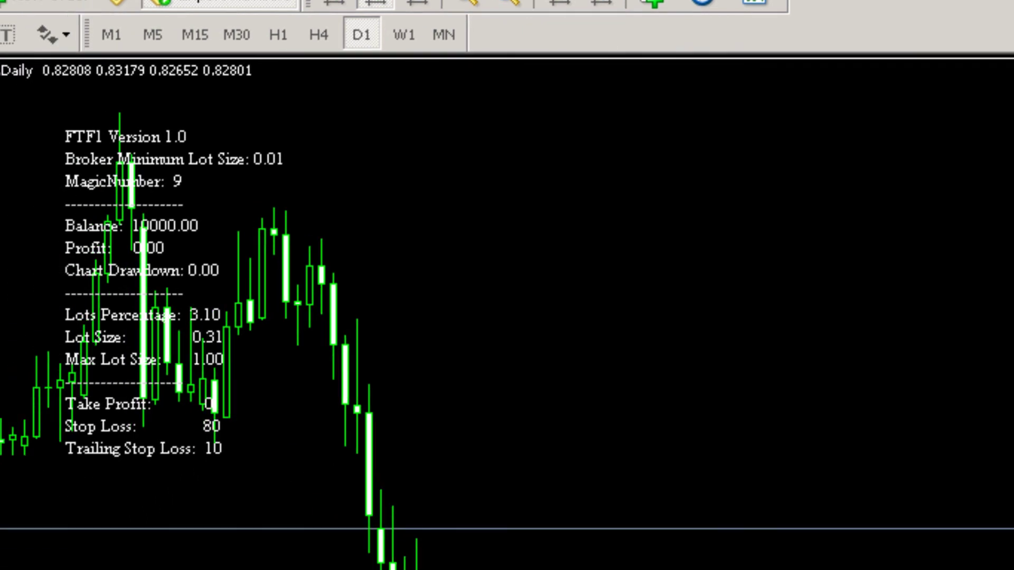
drag(401, 565, 520, 566)
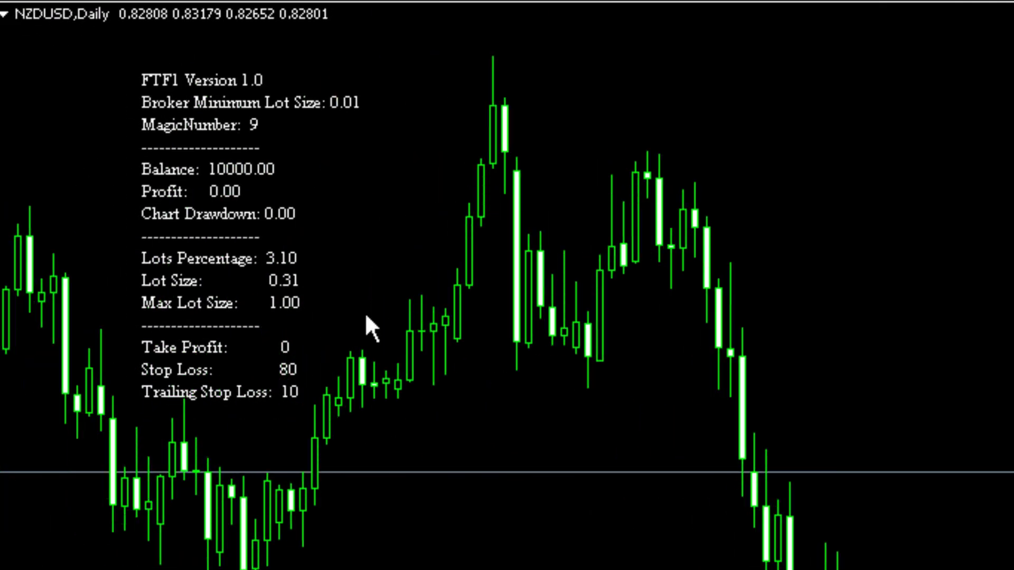